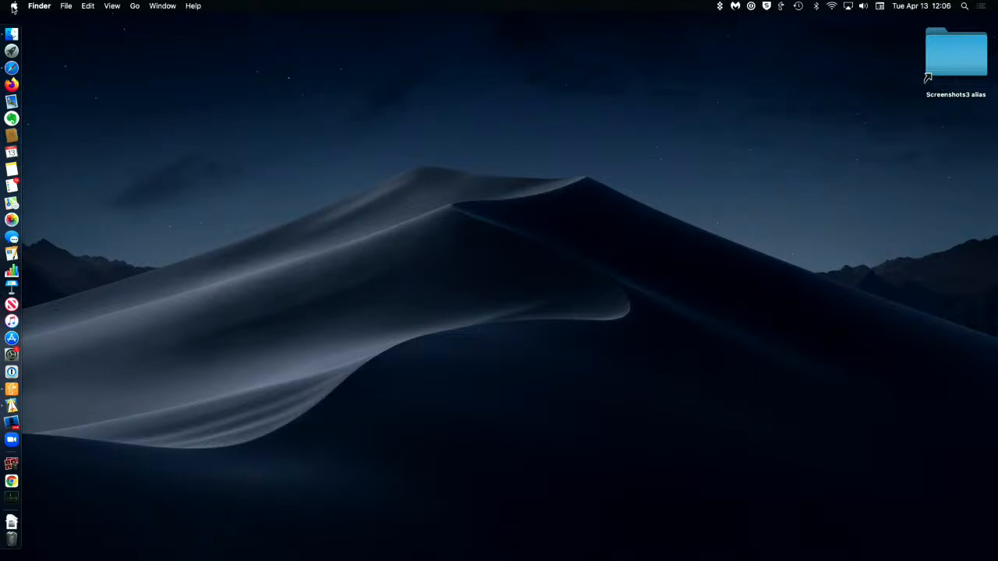
Step: Open Safari and close its browser window while leaving the application running
click(13, 9)
click(16, 9)
click(11, 68)
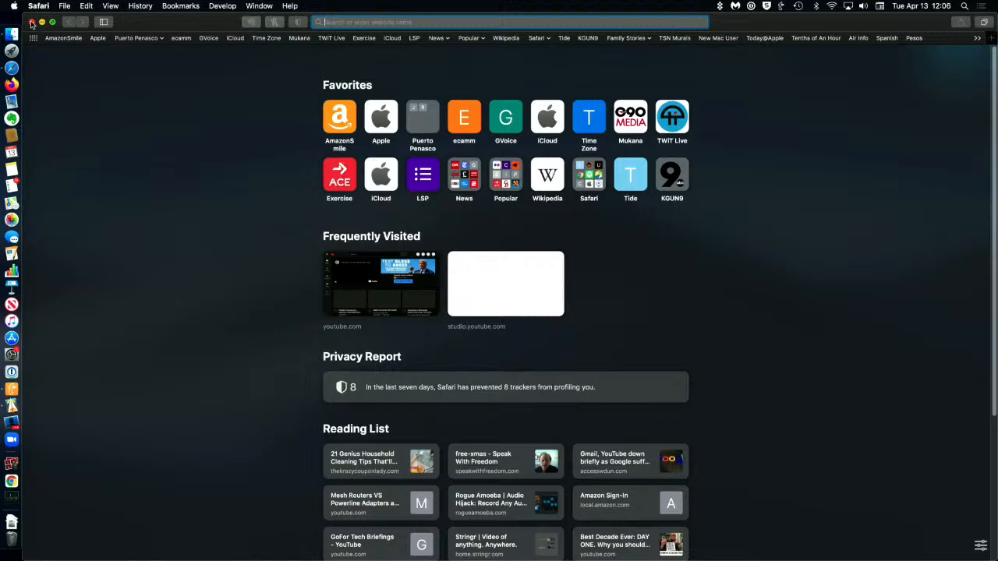
click(31, 22)
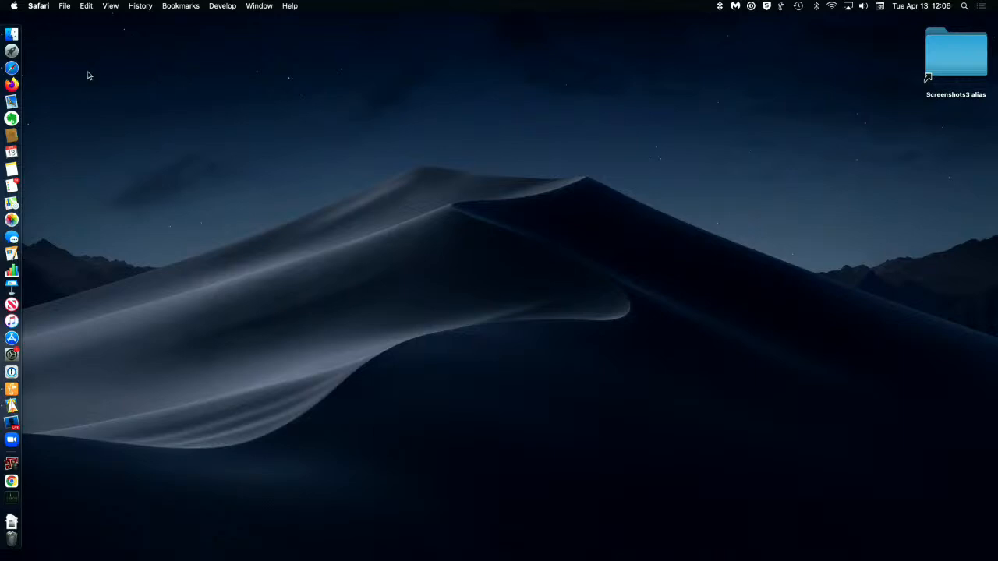
click(8, 69)
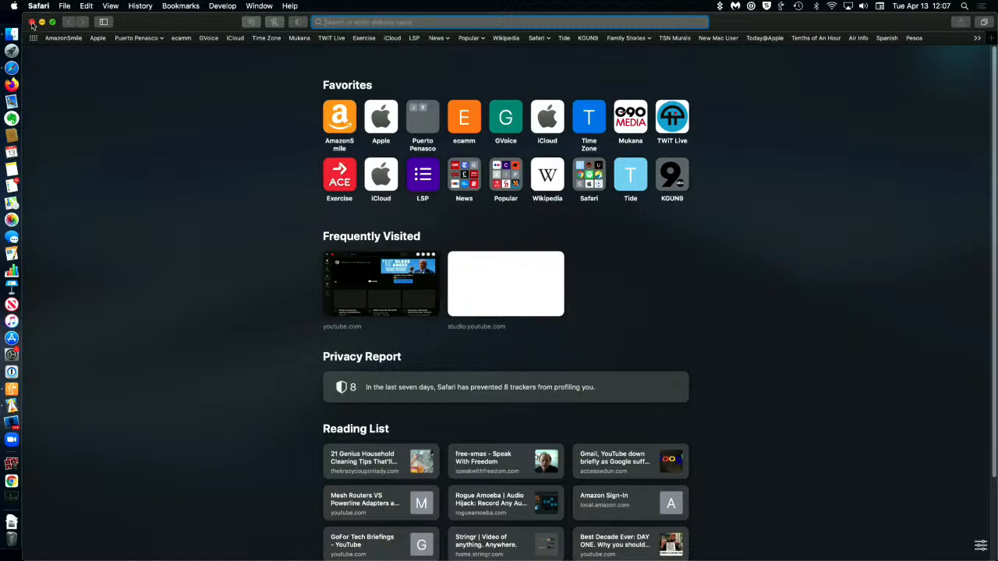
click(32, 23)
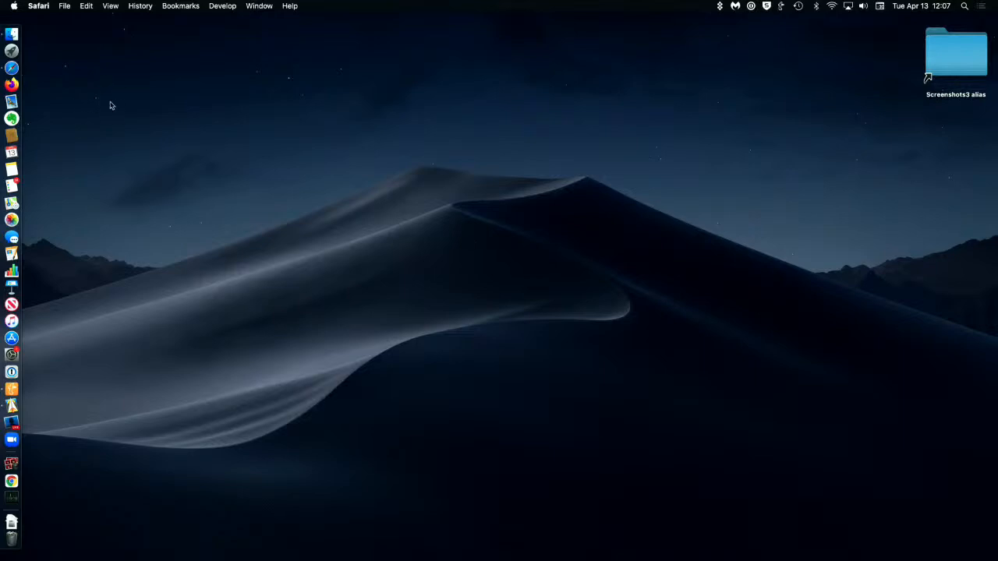
Step: Create a new Safari window while no browser windows are open
click(63, 6)
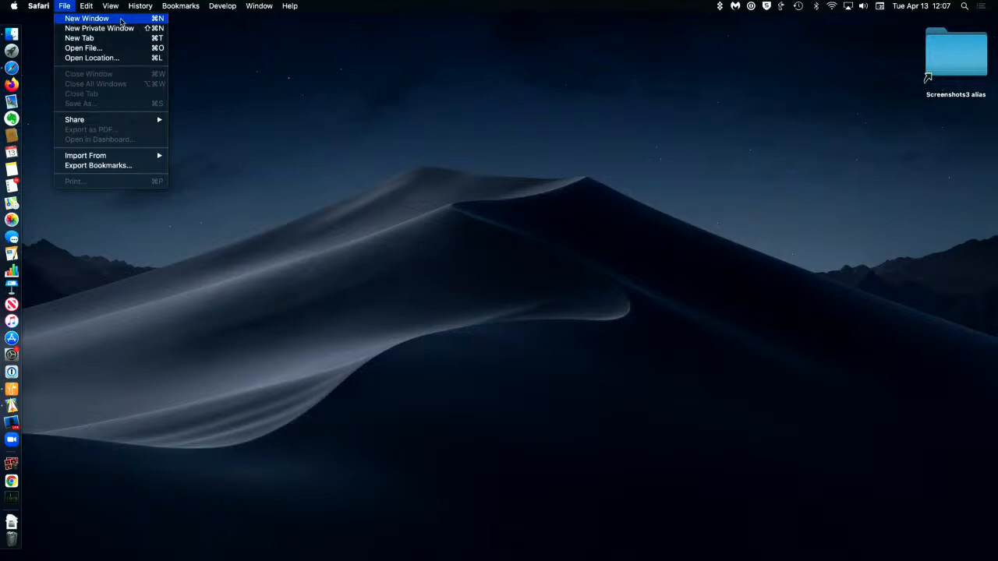
click(66, 18)
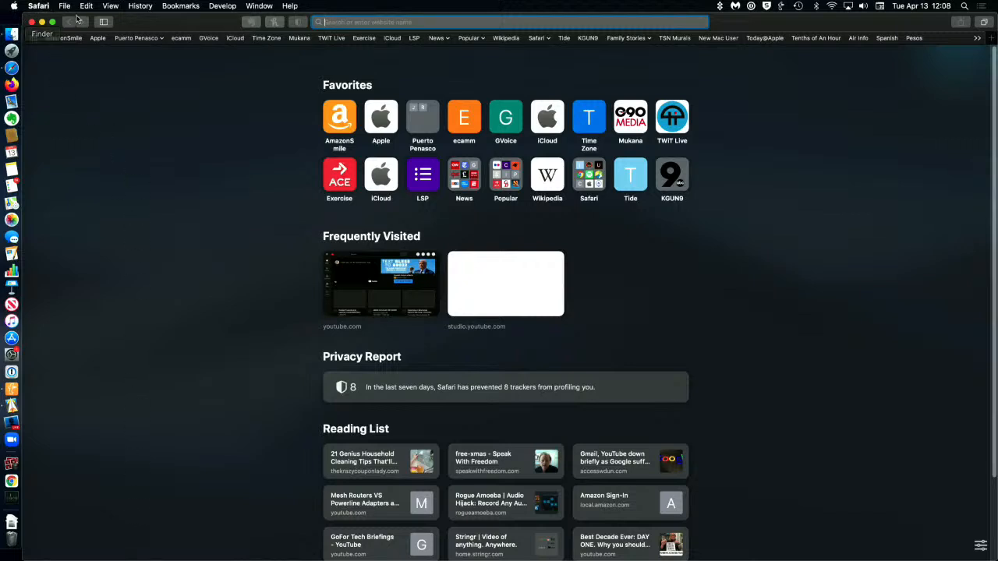
Step: Switch to Finder with a Recents window open and hide all other applications
click(12, 34)
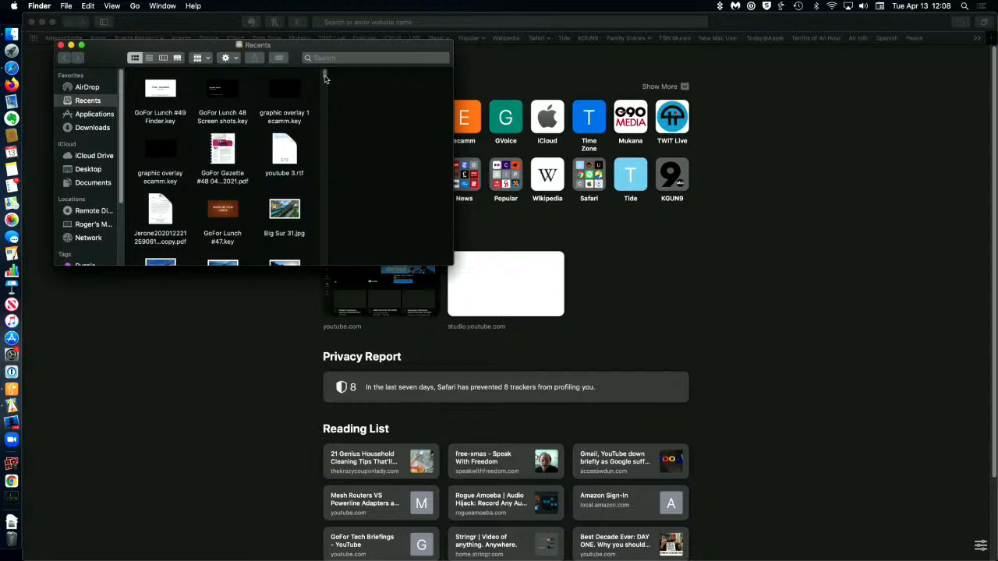
click(39, 6)
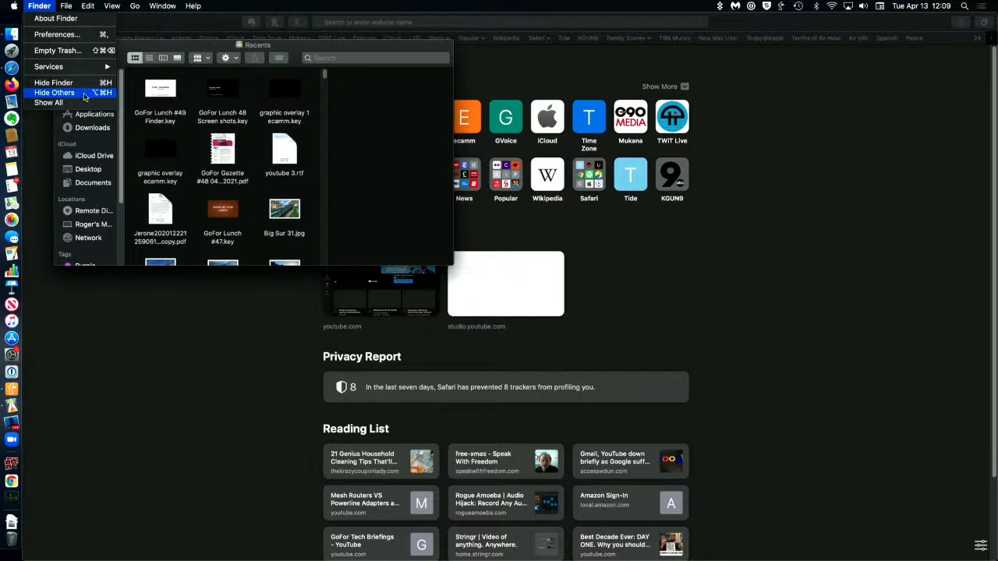
click(84, 94)
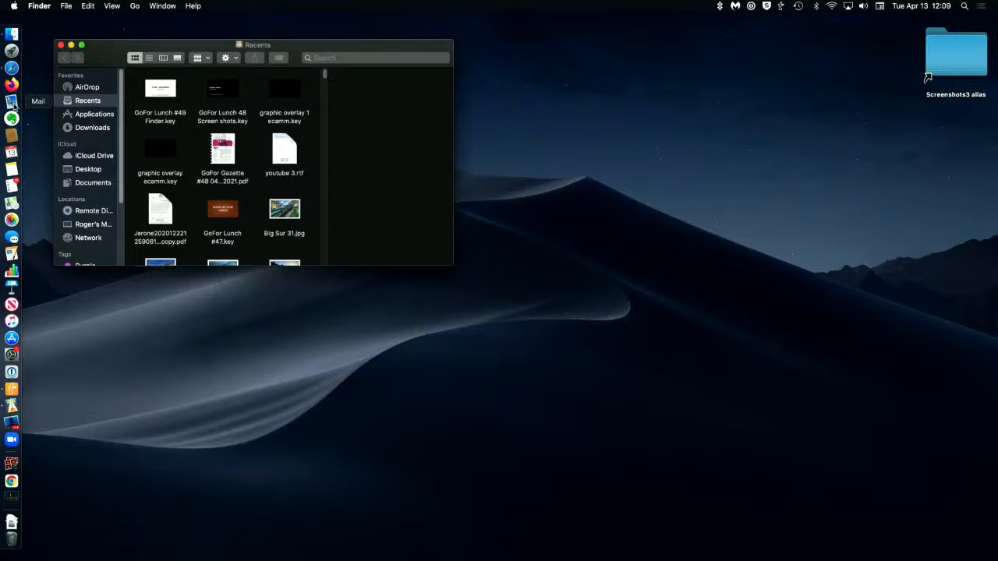
Step: Show the Applications folder in icon view and make the Finder window slightly shorter
click(12, 69)
click(89, 116)
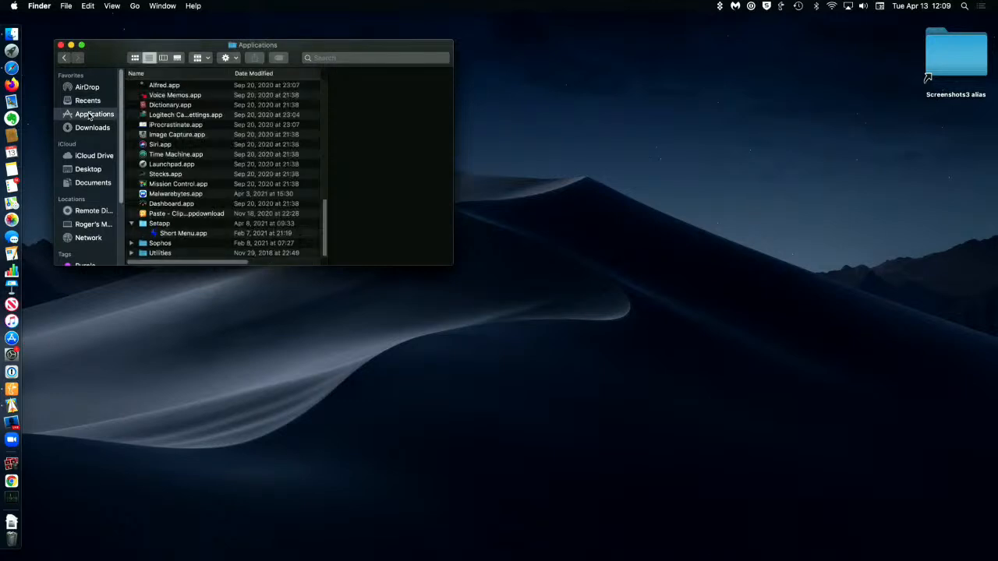
click(135, 59)
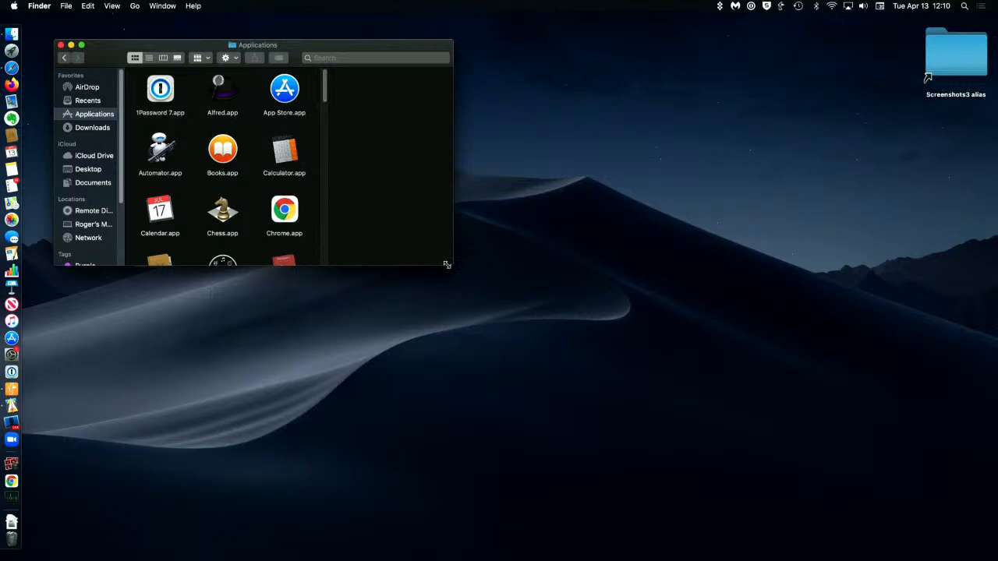
drag(447, 265, 451, 248)
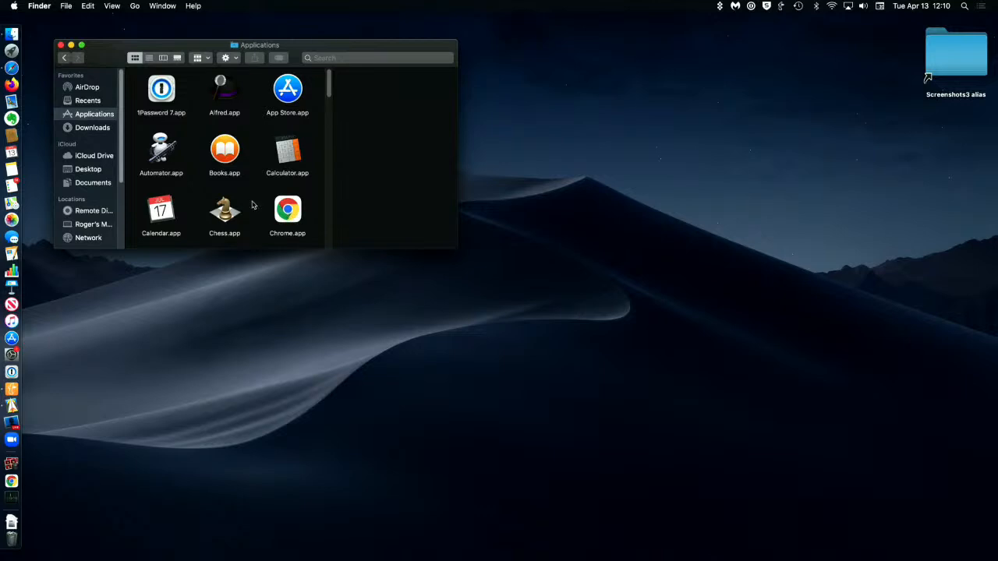
Step: Open the Documents folder in the Finder window and display its contents as a list
click(93, 183)
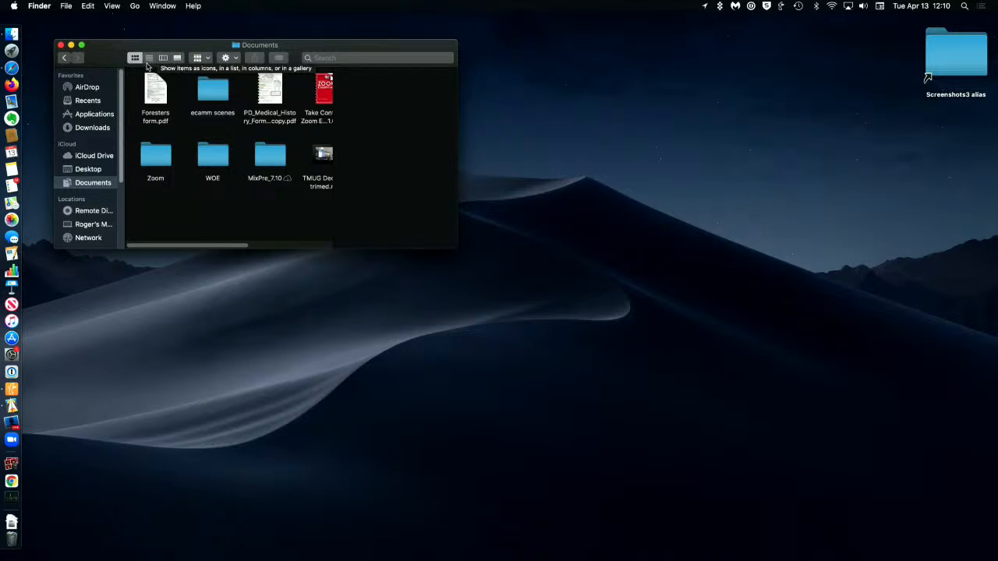
click(148, 58)
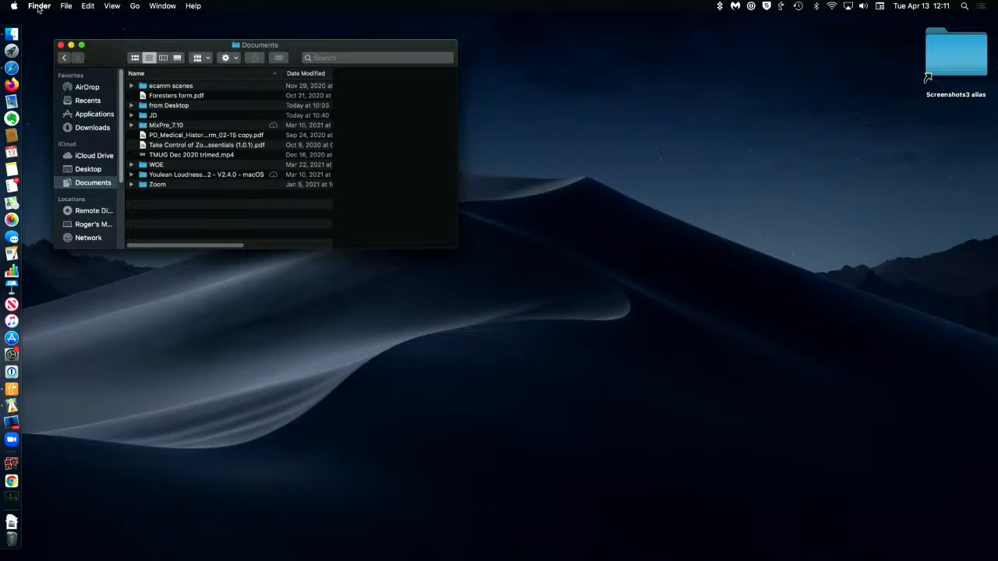
click(112, 7)
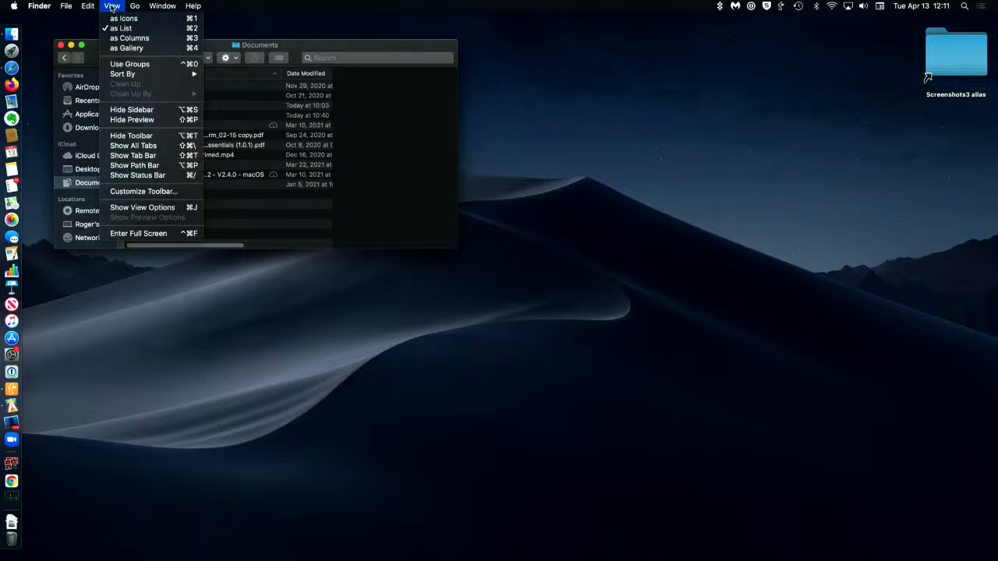
click(112, 7)
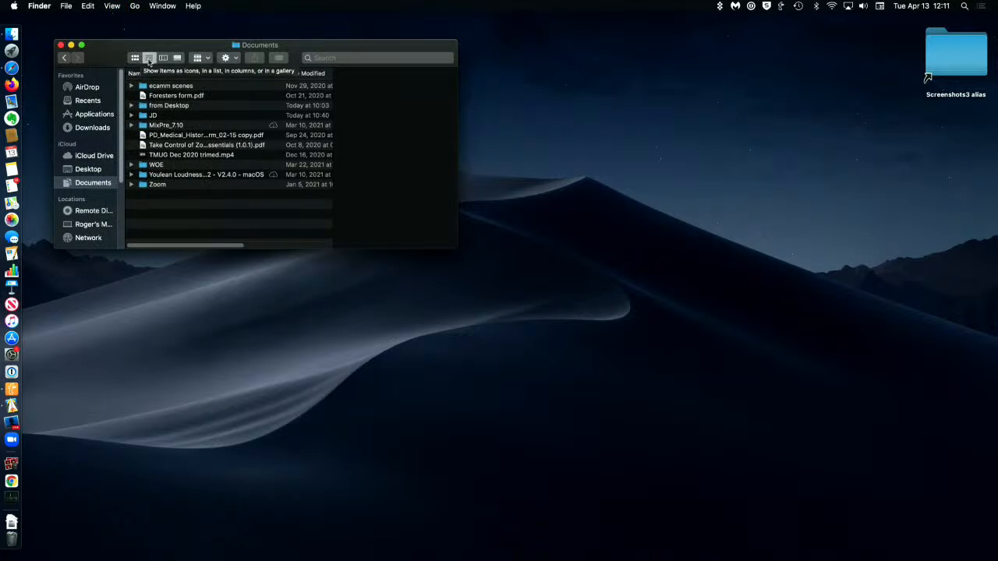
Step: Show the view options for the Documents folder and place them below the Finder window
click(113, 6)
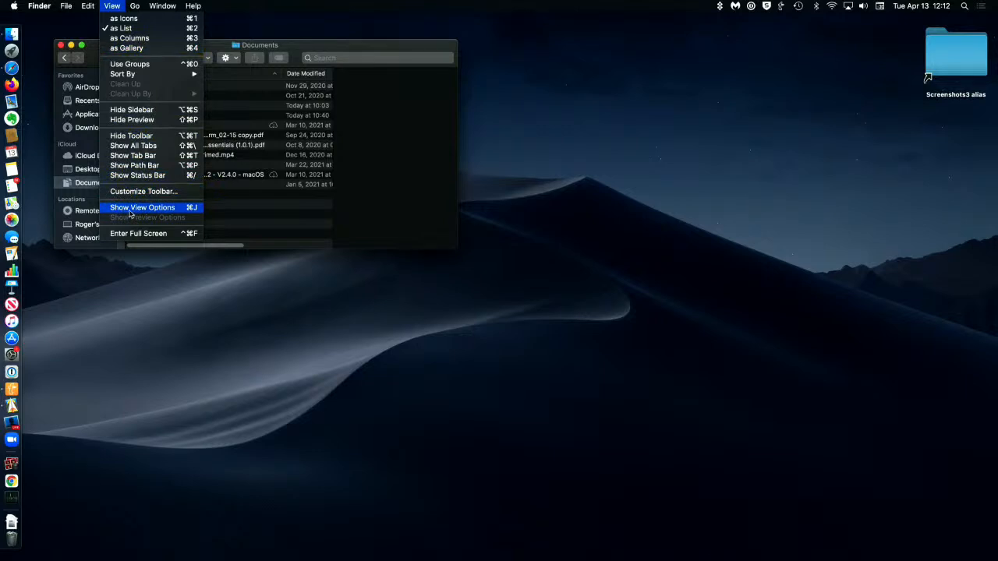
click(131, 209)
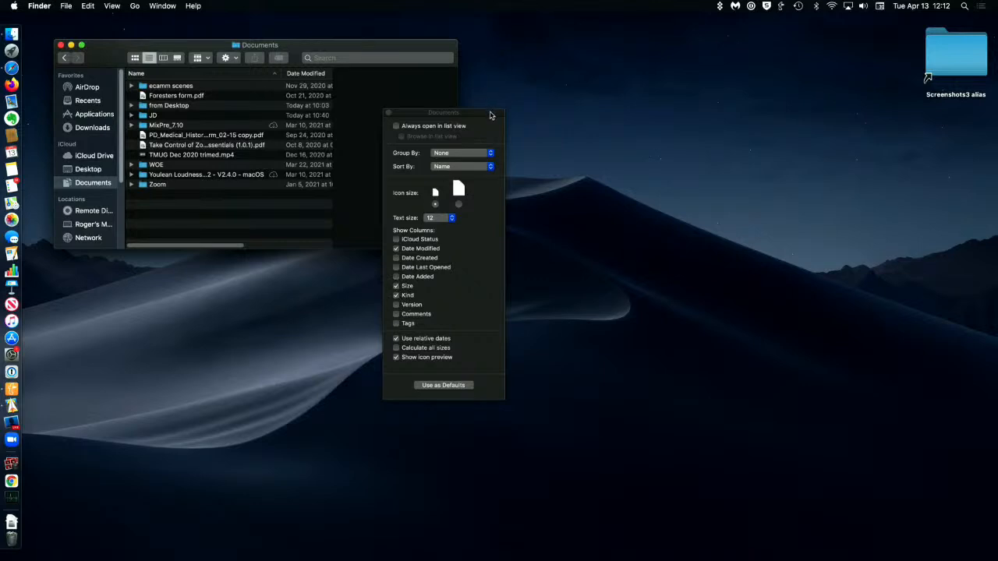
drag(492, 114, 312, 280)
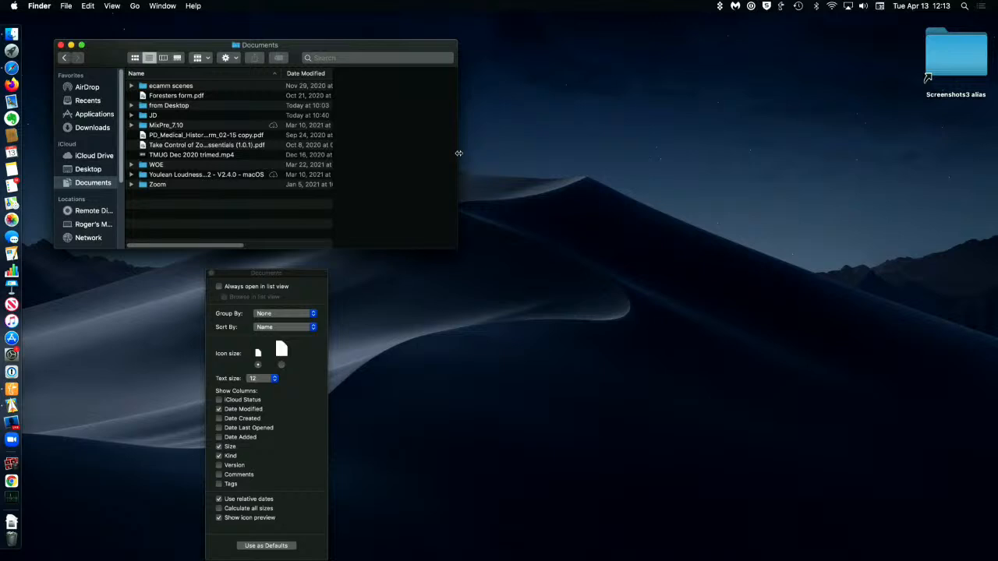
Step: Widen the Documents window enough to show the Size and Kind columns, and narrow the Name column
drag(459, 153, 555, 159)
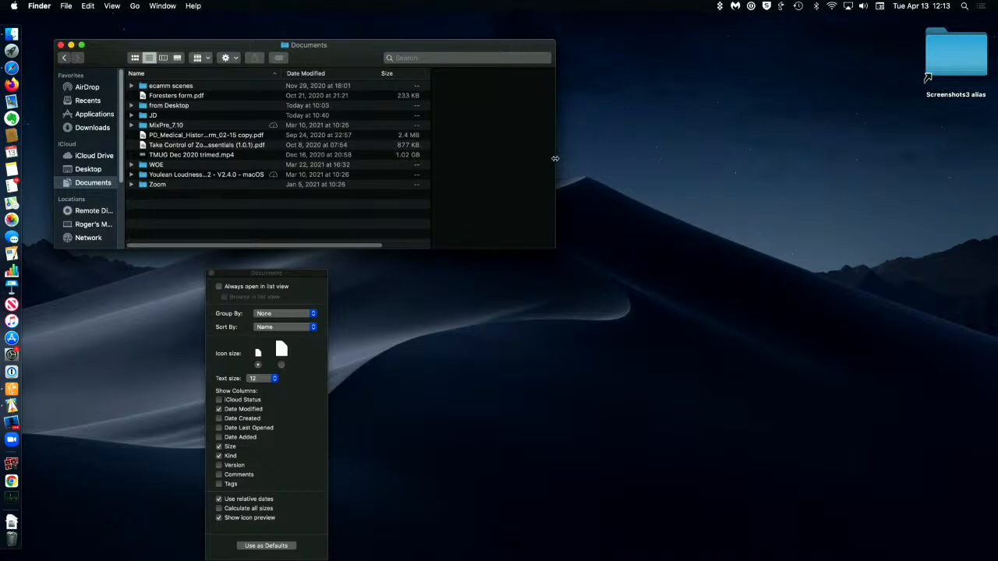
drag(555, 158, 727, 150)
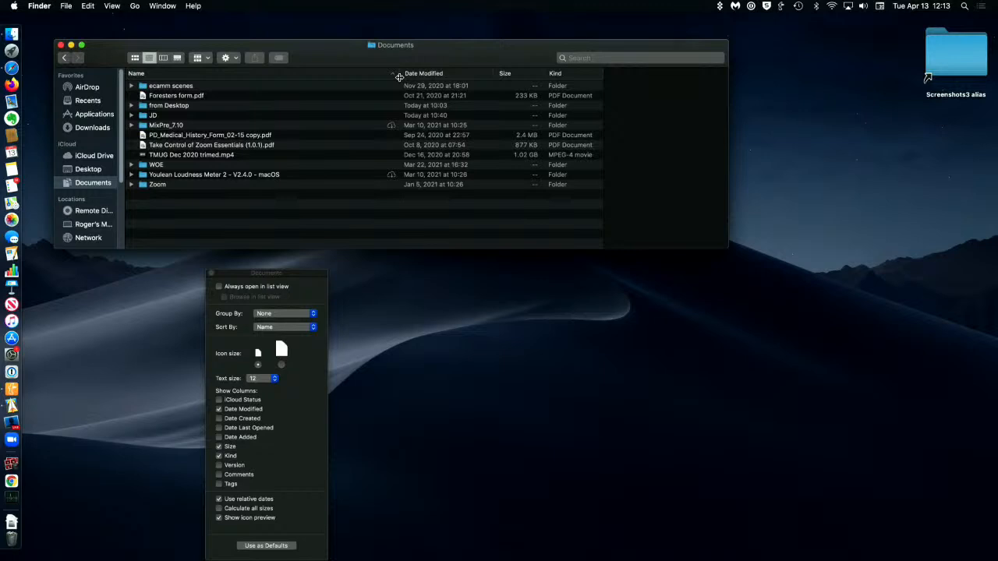
drag(398, 78, 304, 84)
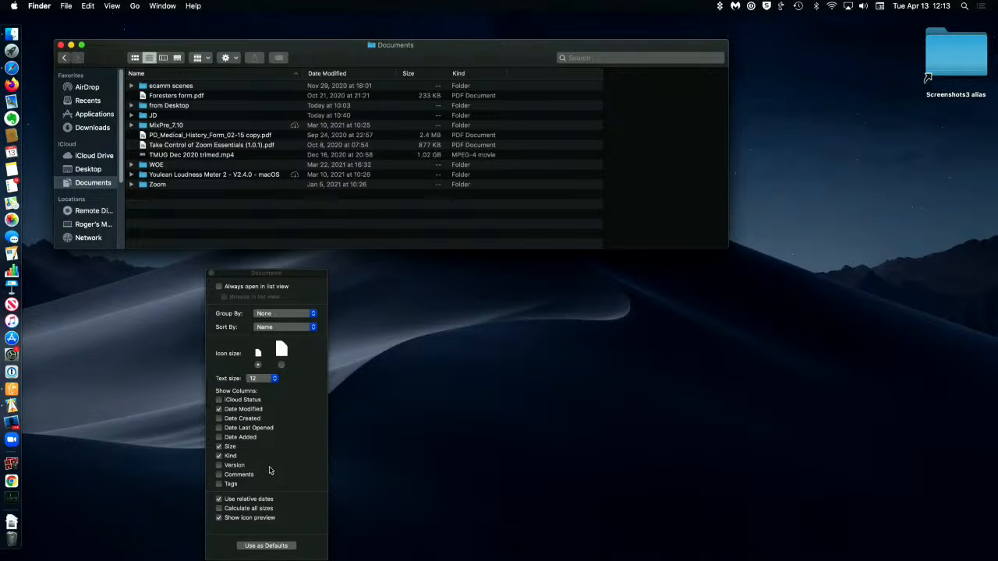
Step: Add the Date Created column and sort the Documents list by Name, Date Modified, Date Created and finally Size
click(219, 419)
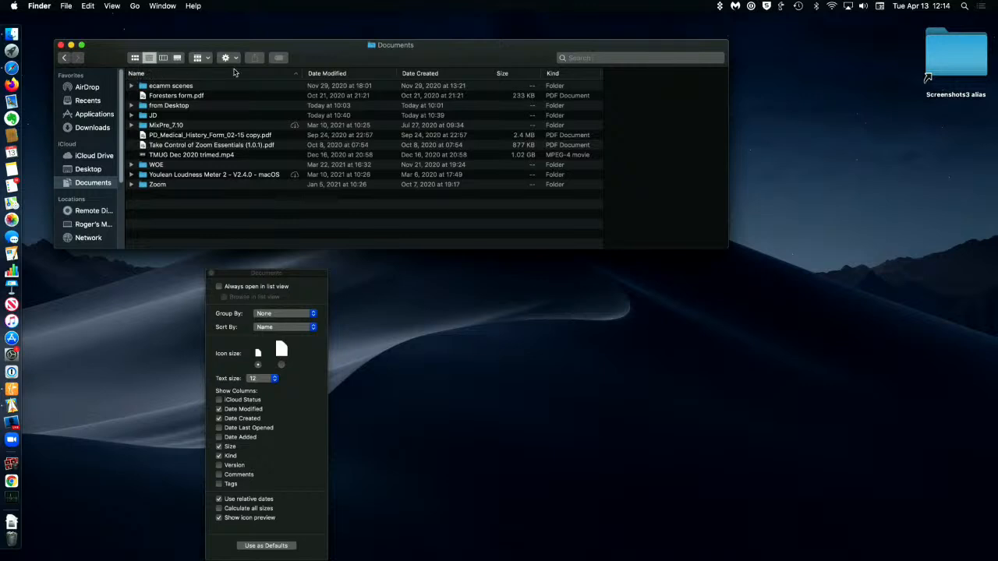
click(296, 74)
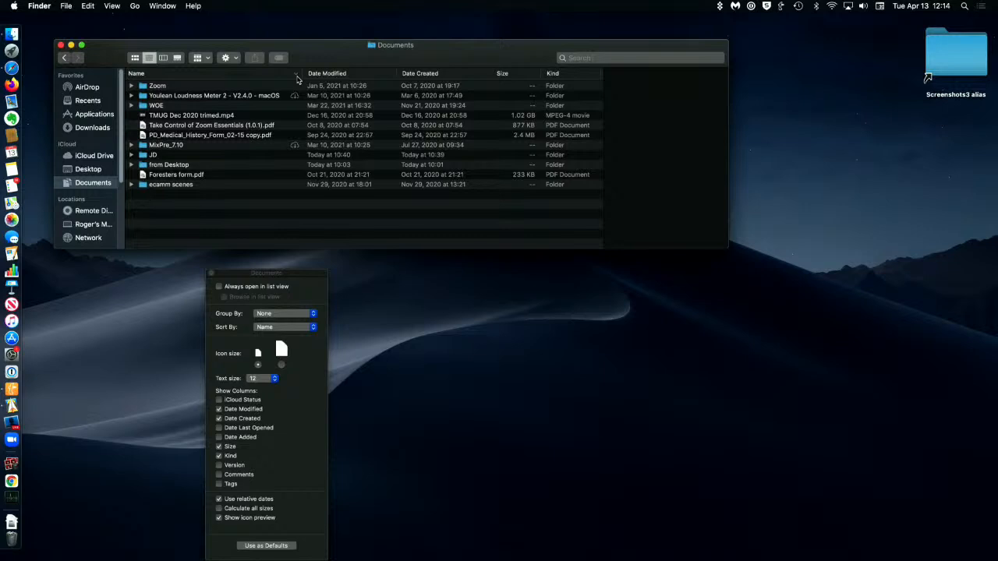
click(297, 75)
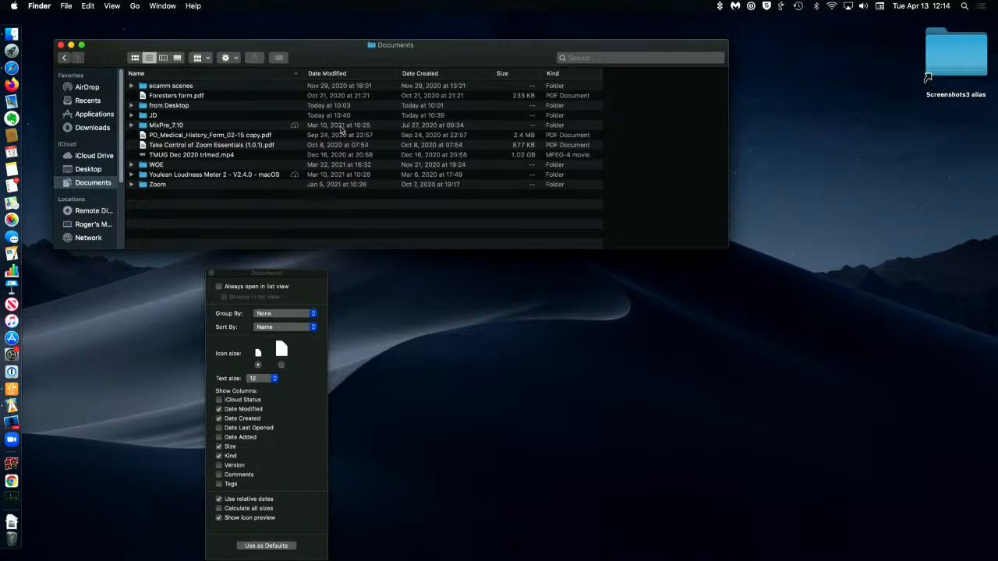
click(334, 74)
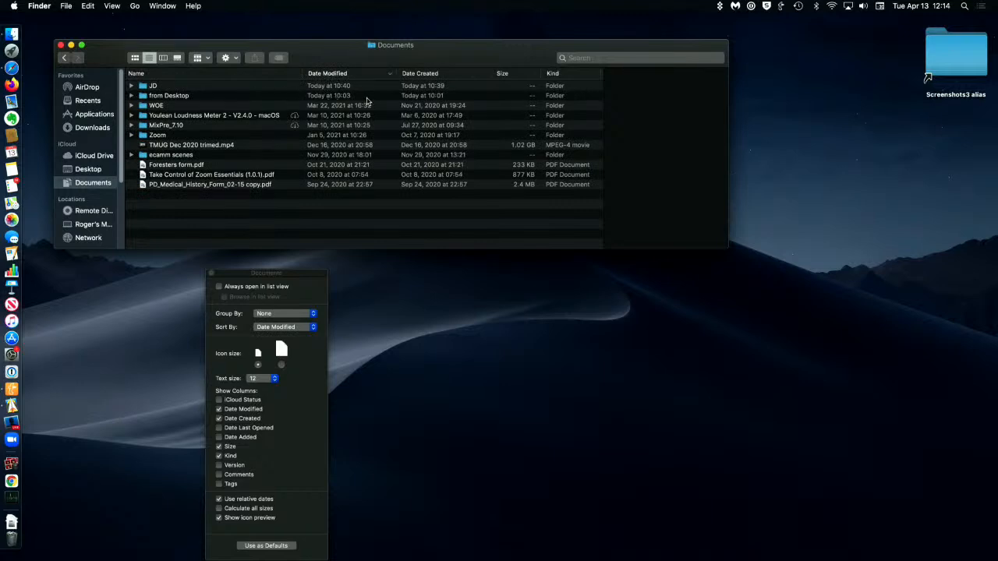
click(430, 74)
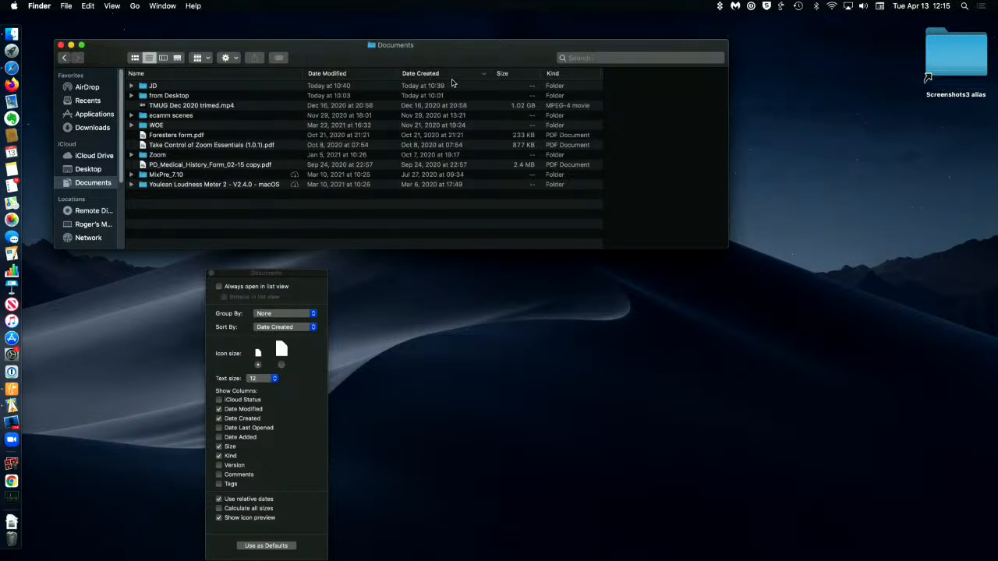
click(503, 74)
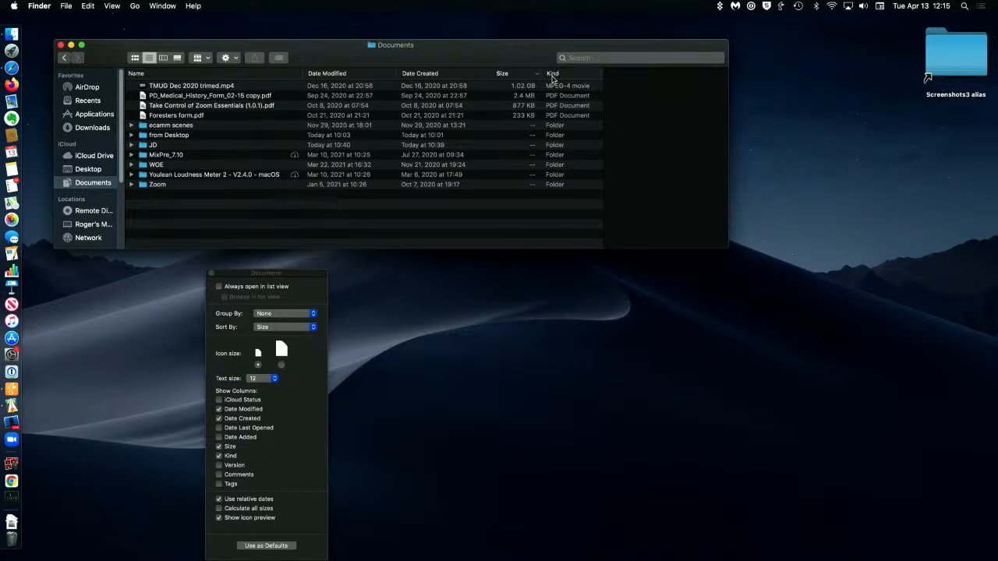
Step: Open the Downloads folder and display its contents as a list
click(84, 129)
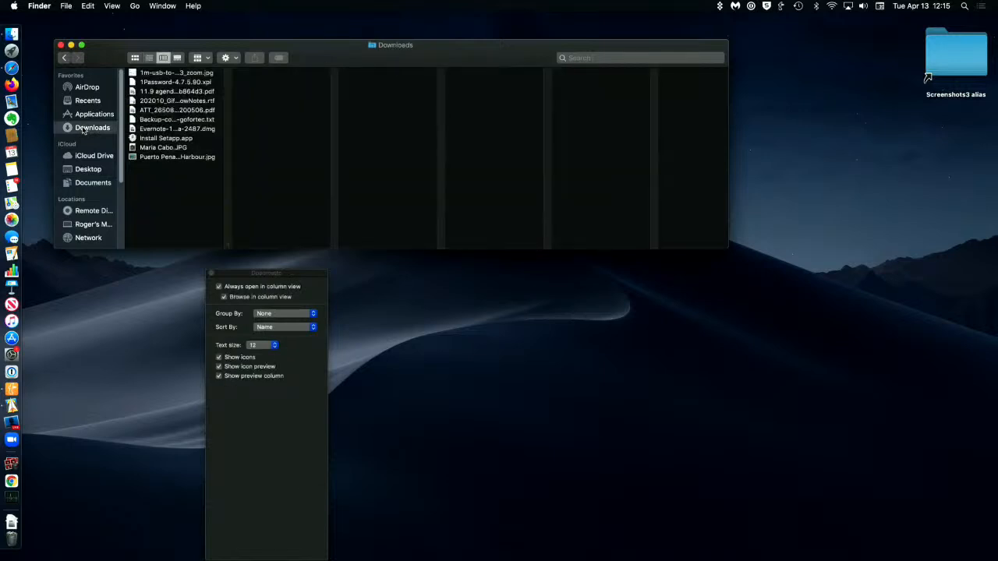
click(148, 60)
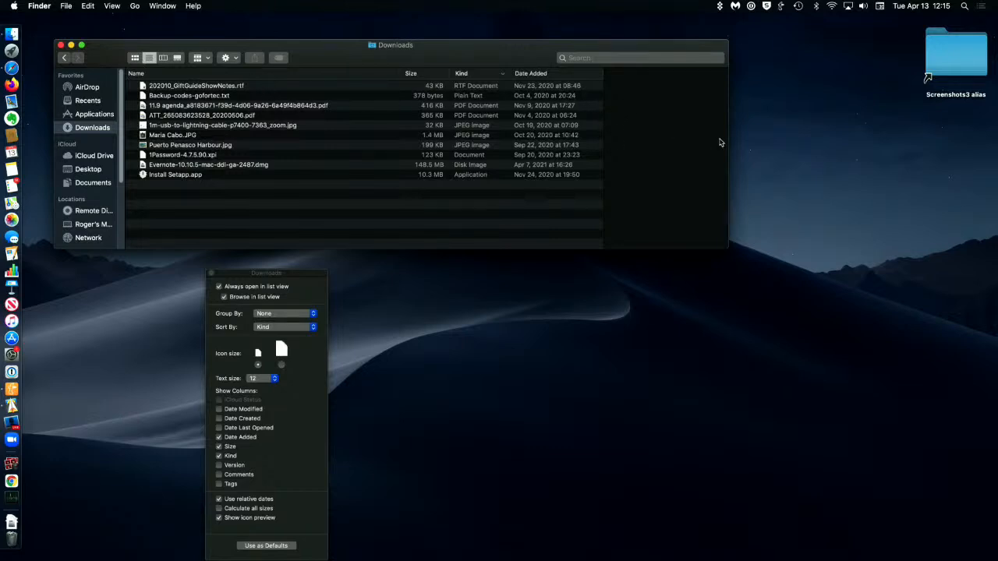
Step: Widen the Downloads window with a narrower Name column, and reverse the list's sort order by Kind
drag(728, 137, 826, 133)
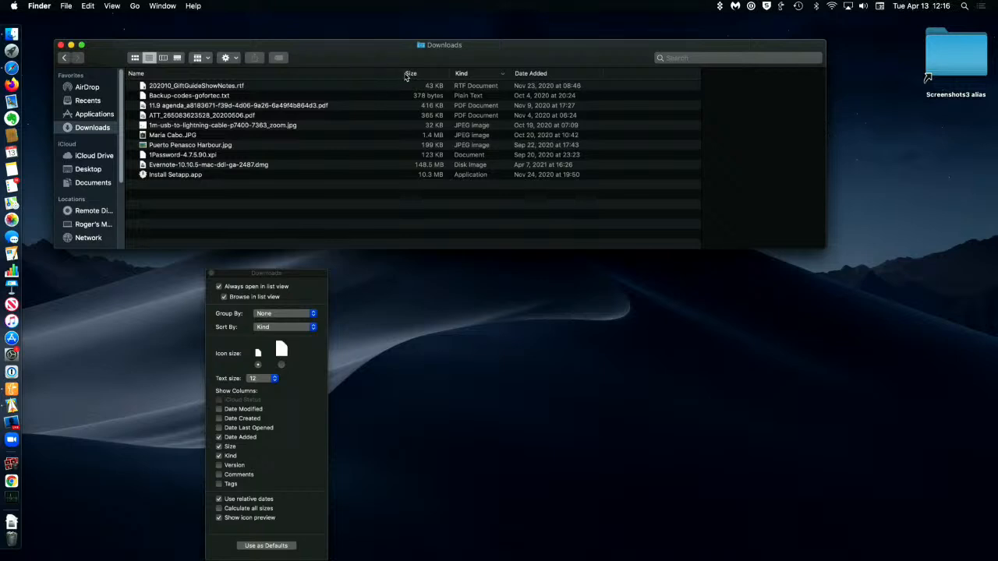
drag(399, 73, 334, 74)
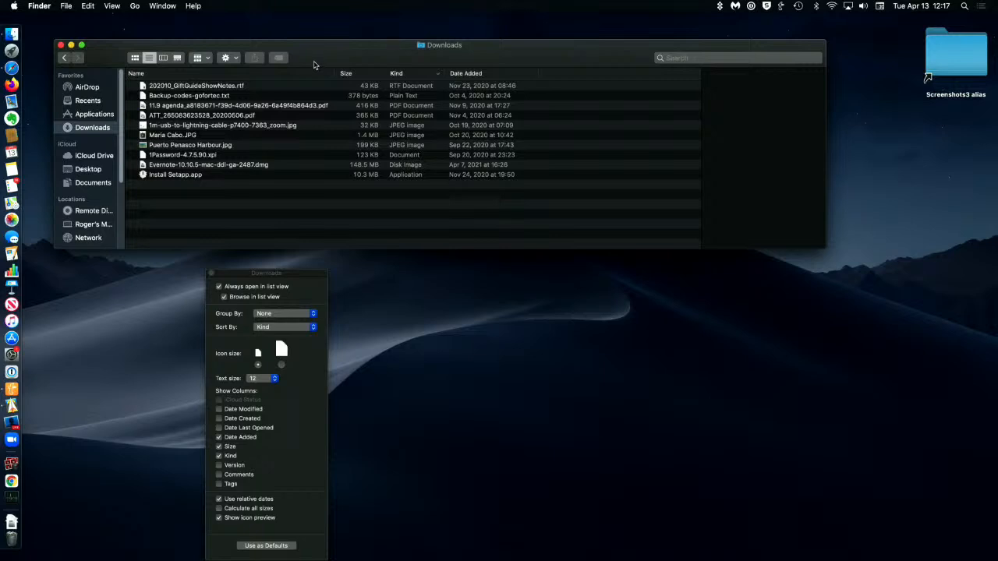
click(398, 73)
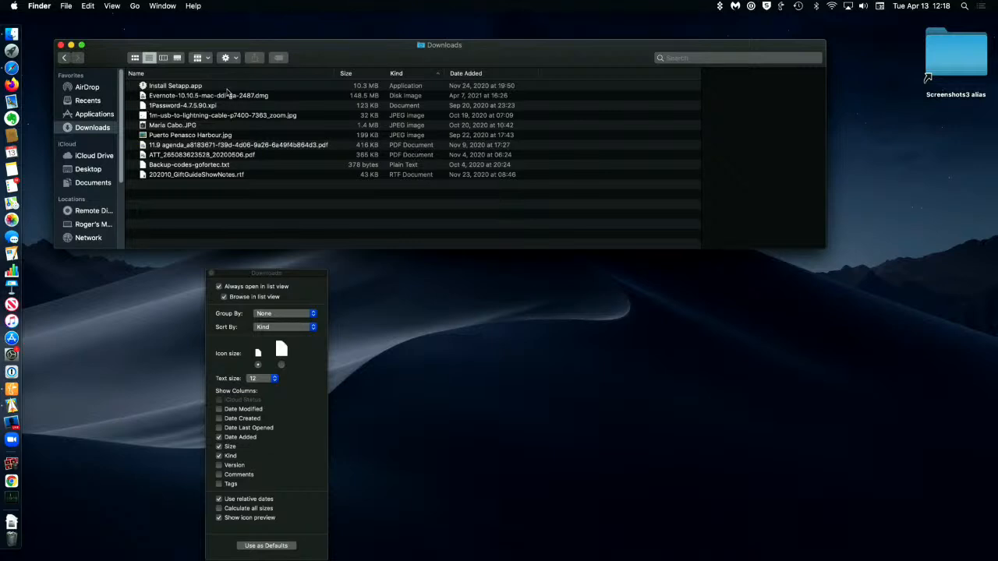
Step: Switch the Finder window to column view and open the Documents folder
click(163, 59)
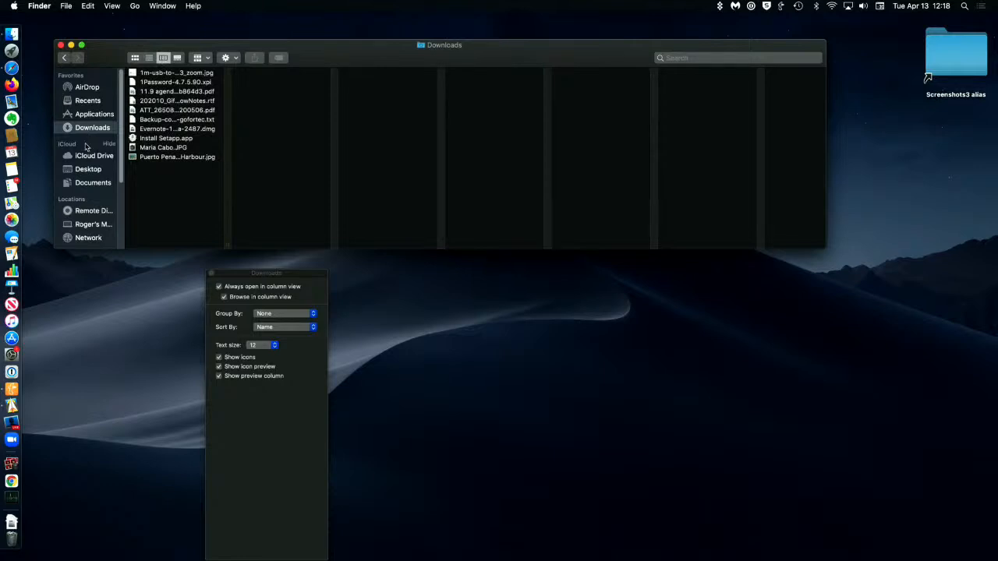
click(86, 184)
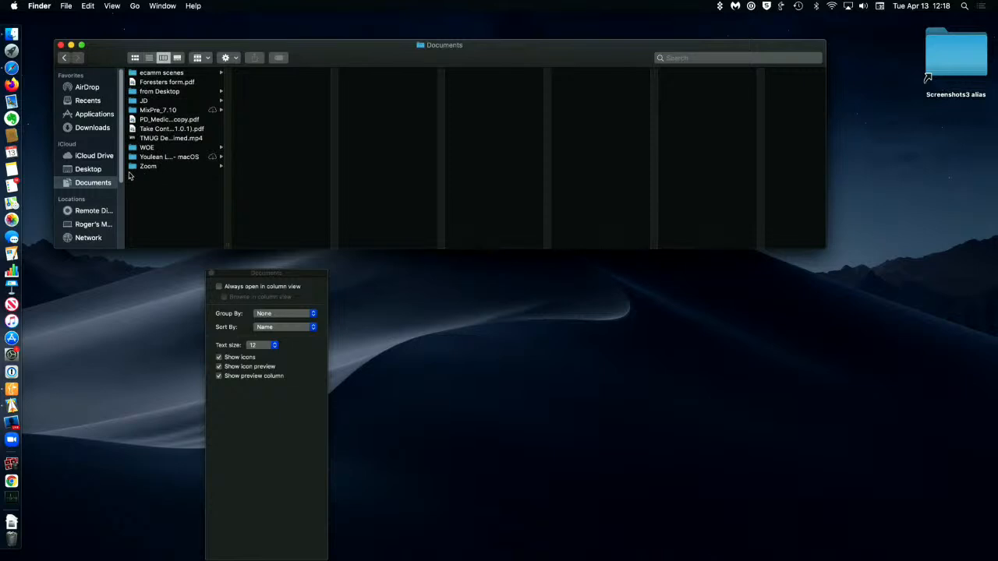
Step: Display the TMUG Meetings folder inside the Zoom folder in gallery view, and narrow the Finder window
click(133, 167)
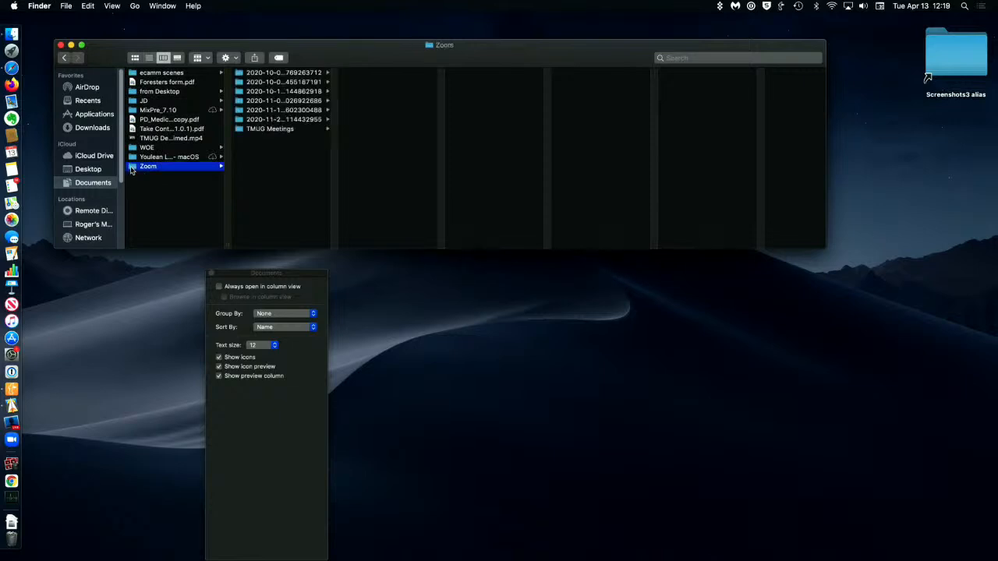
click(240, 130)
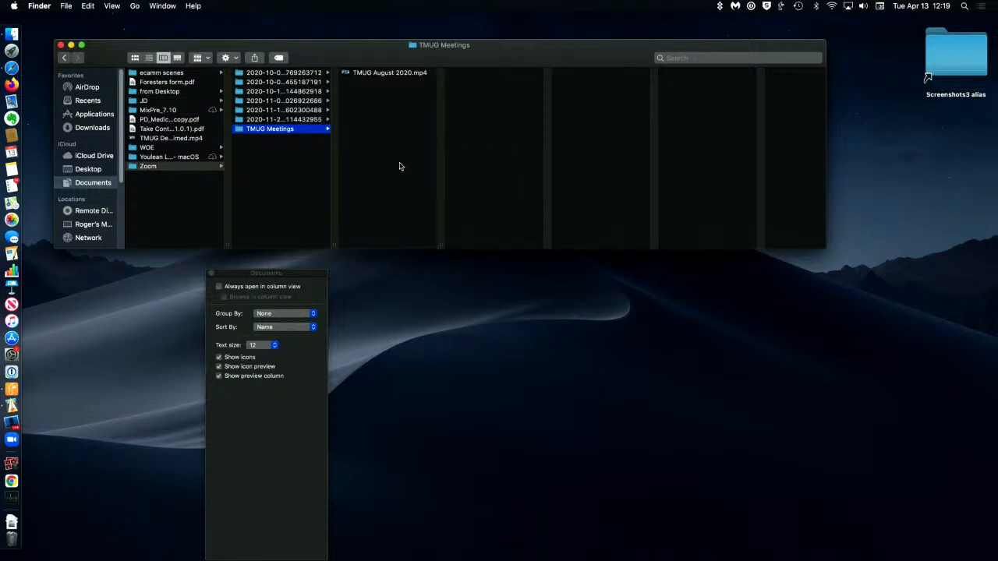
click(178, 59)
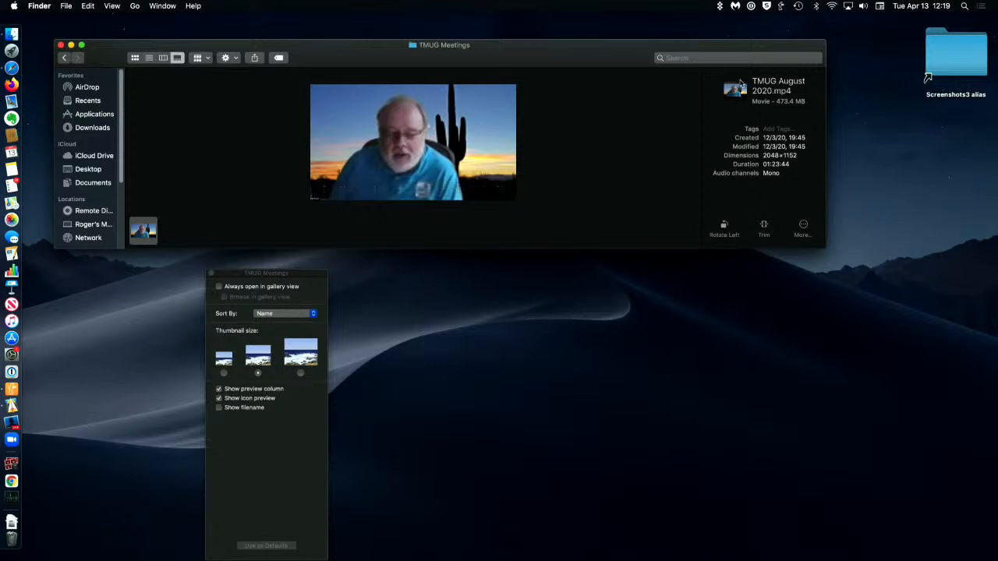
mouse_move(749, 185)
drag(825, 141, 553, 148)
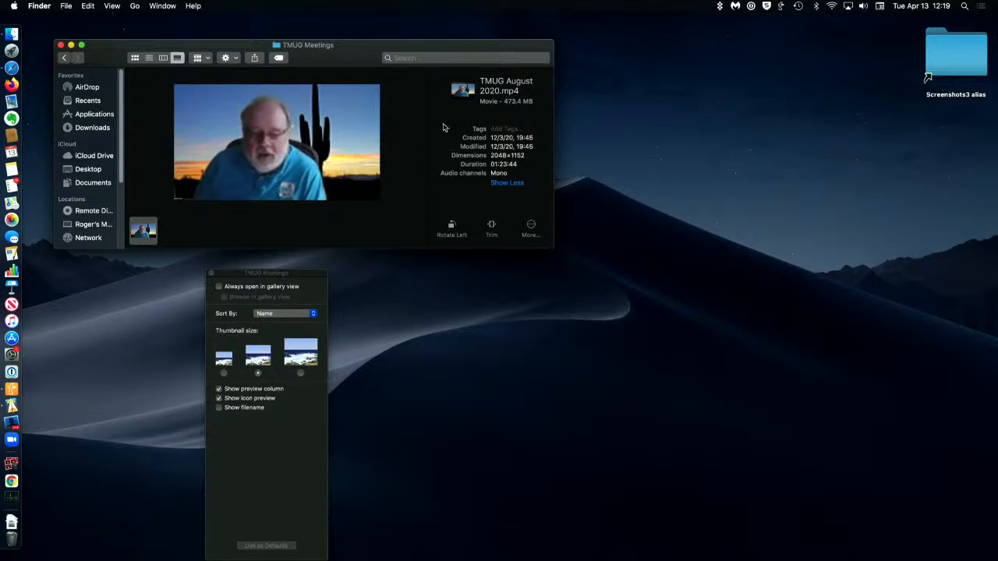
Step: Go back to the Documents columns and display the Youlean Loudness Meter 2 - V2.4.0 - macOS folder in gallery view
mouse_move(229, 143)
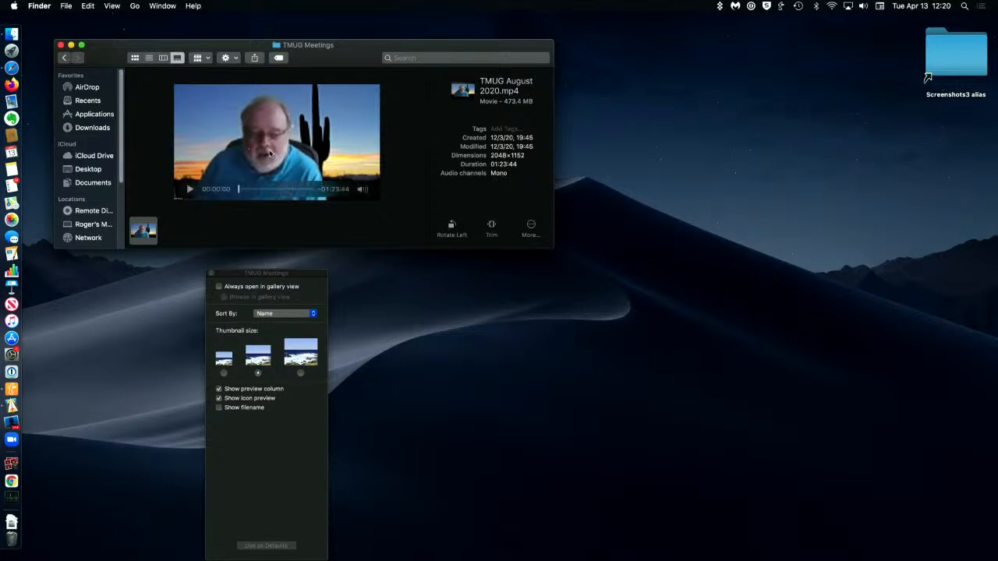
click(66, 59)
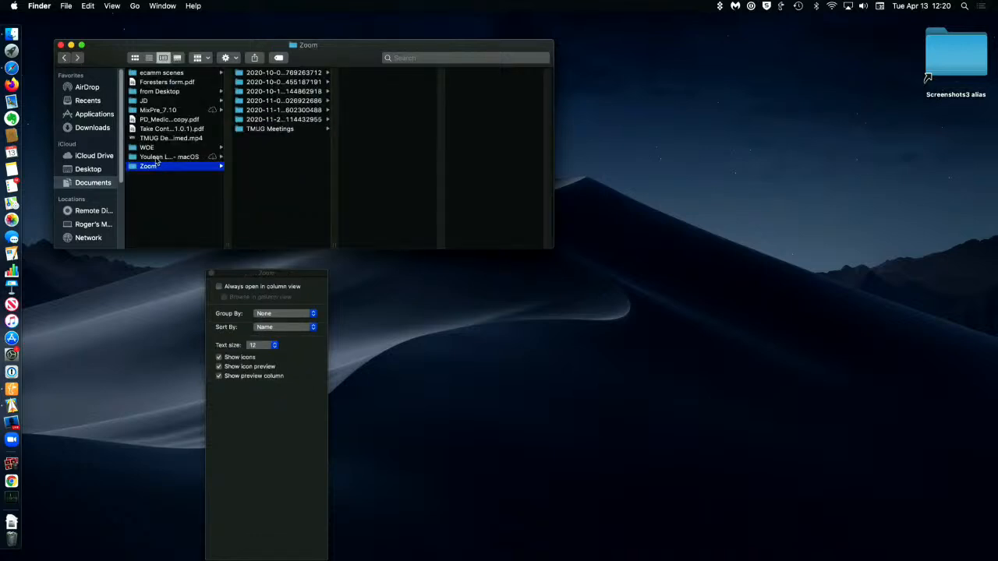
click(156, 157)
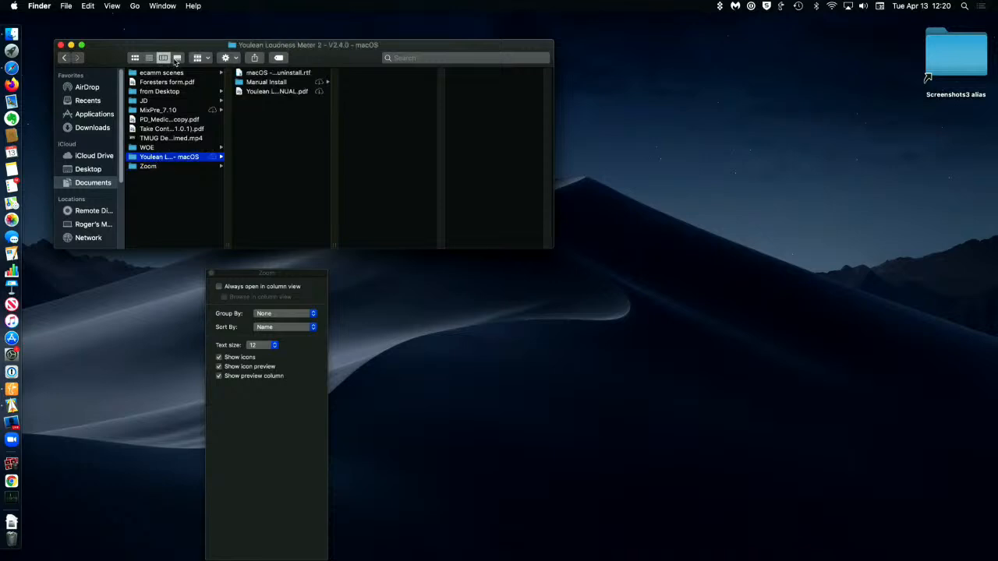
click(177, 58)
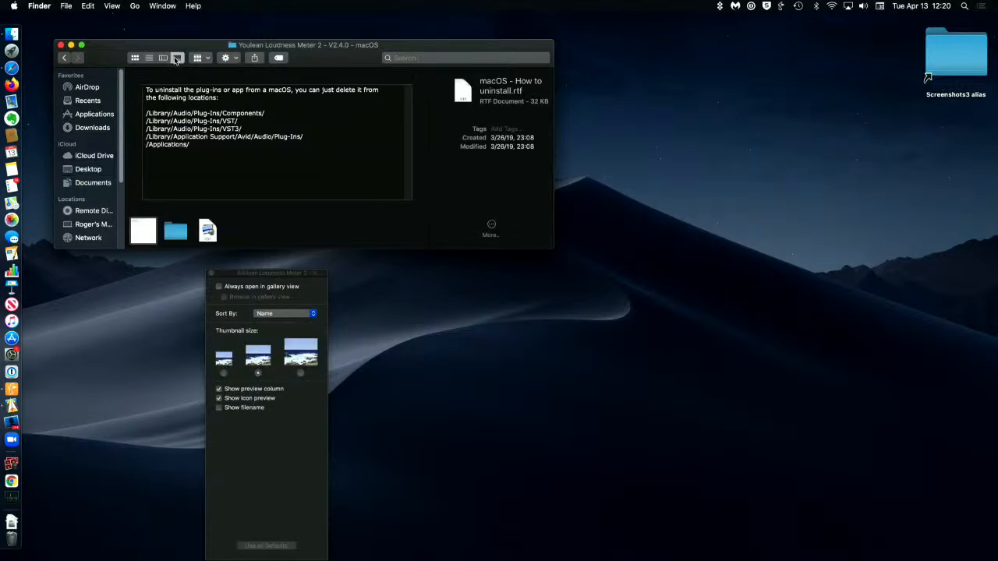
Step: Open the Manual Install folder from the gallery and preview Youlean Loudness Meter 2.app
click(172, 237)
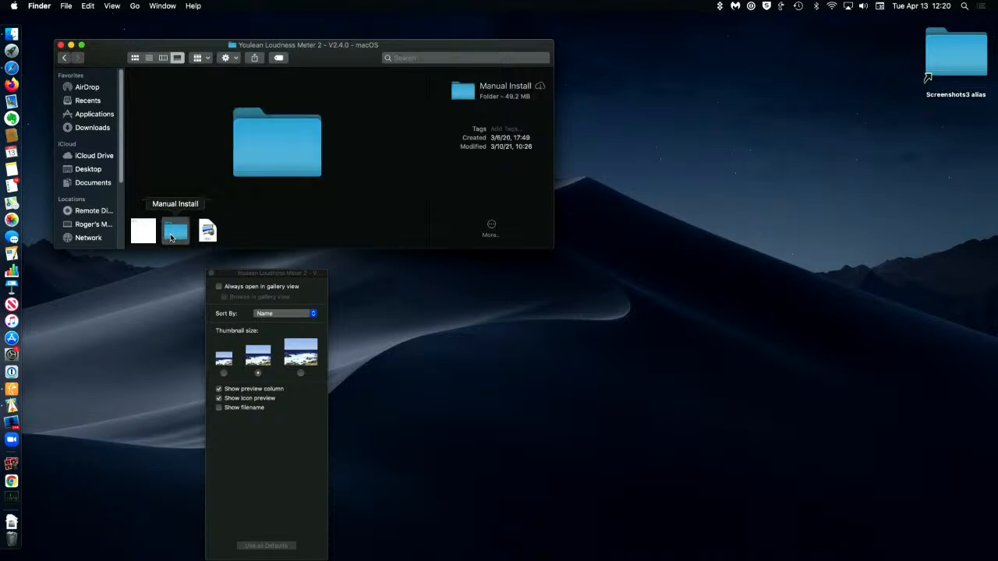
double_click(171, 238)
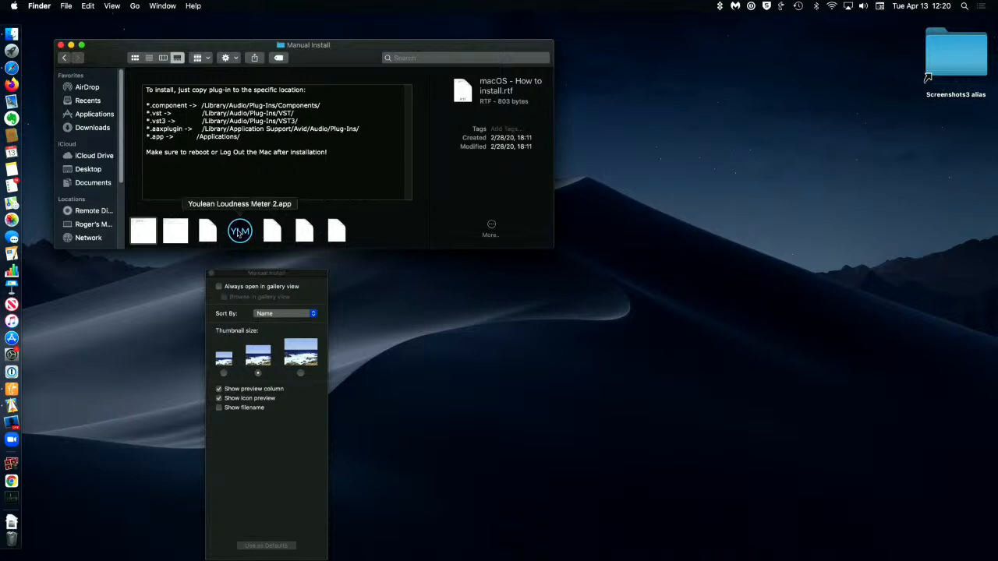
click(238, 233)
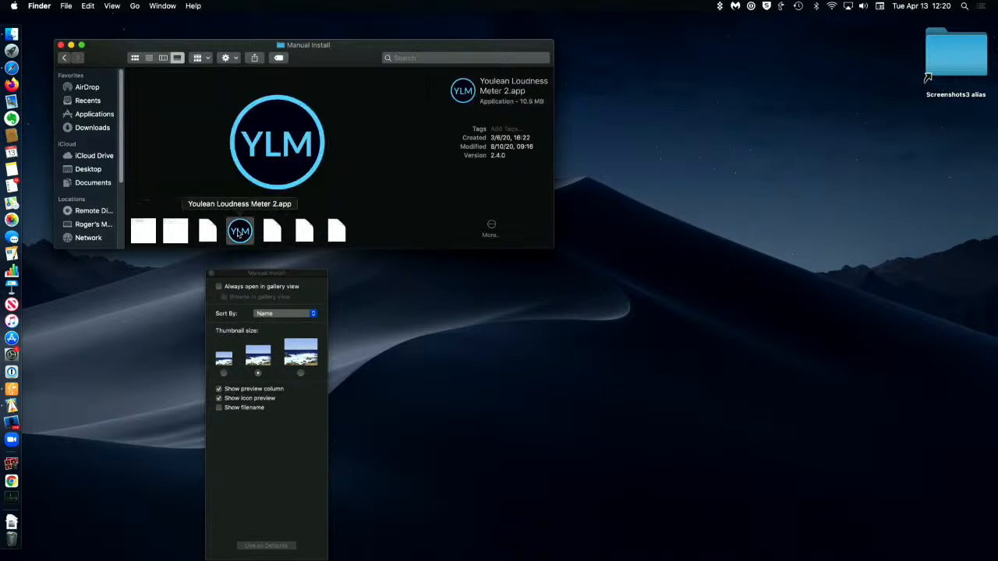
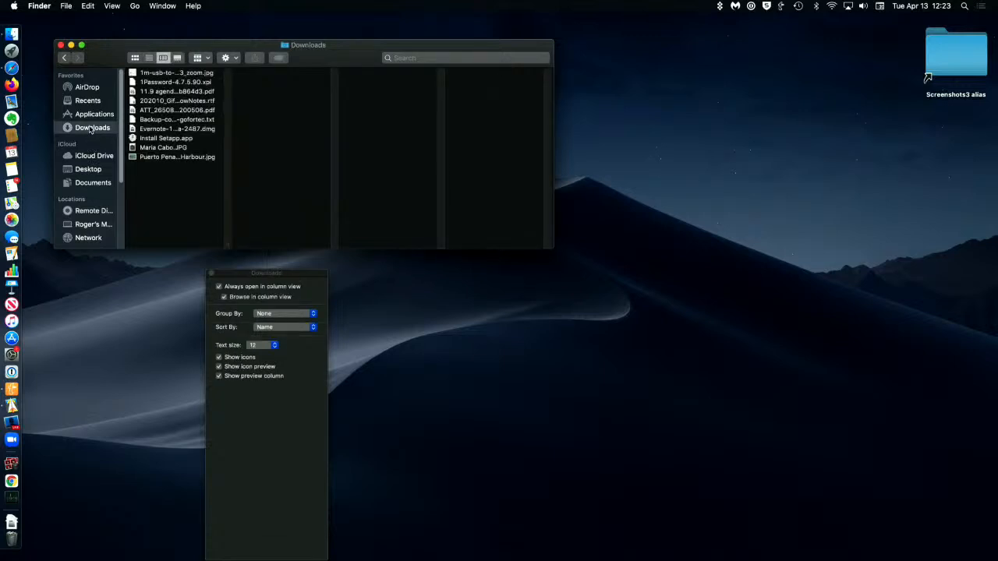
Step: Switch the Downloads folder to list view, hide its preview pane and show the pane again
click(149, 58)
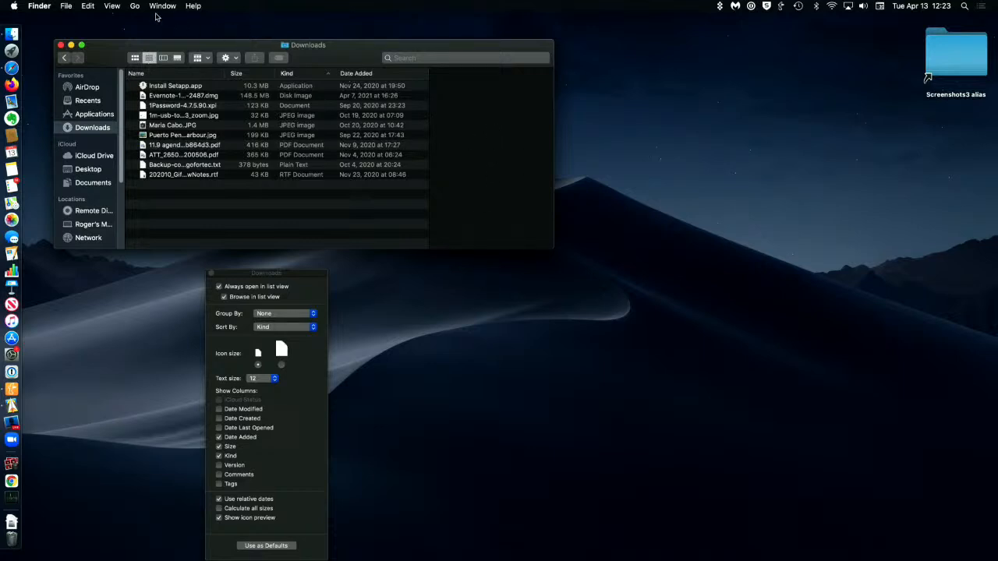
click(111, 7)
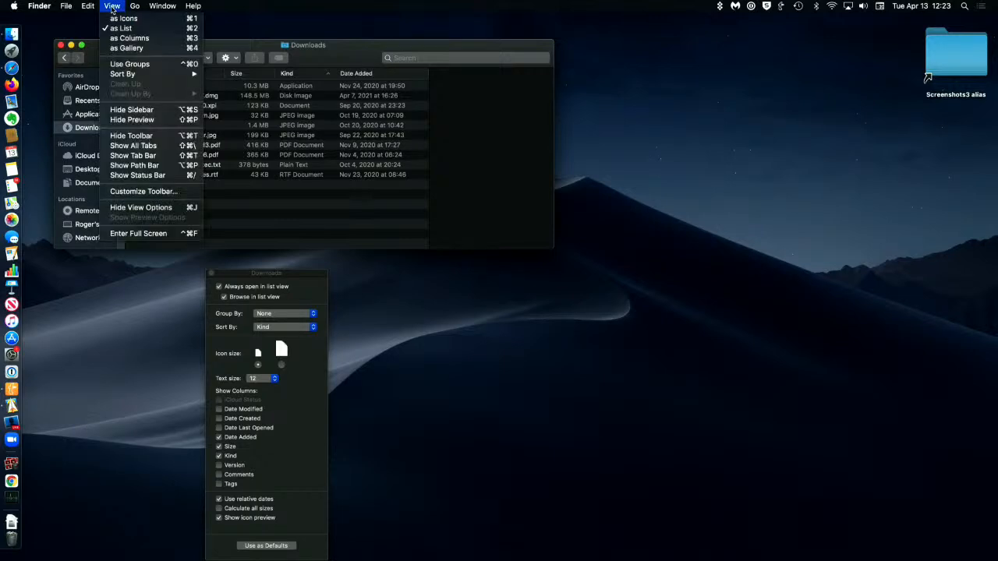
click(164, 122)
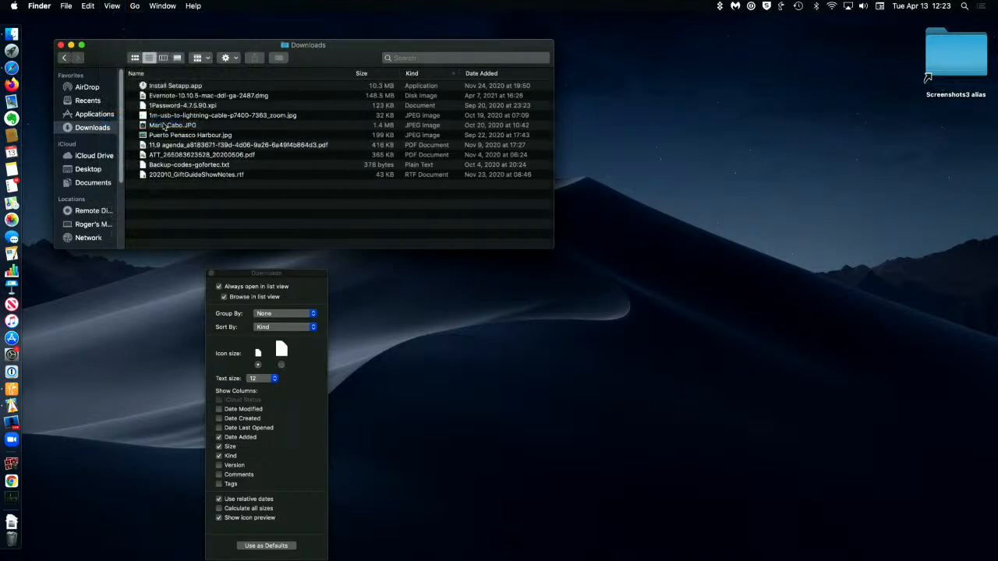
click(113, 6)
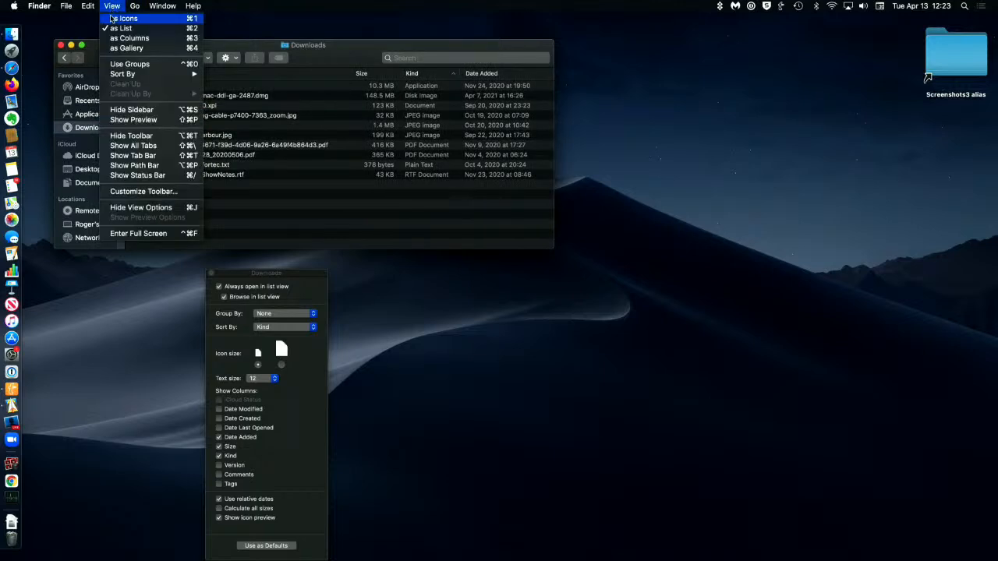
click(144, 121)
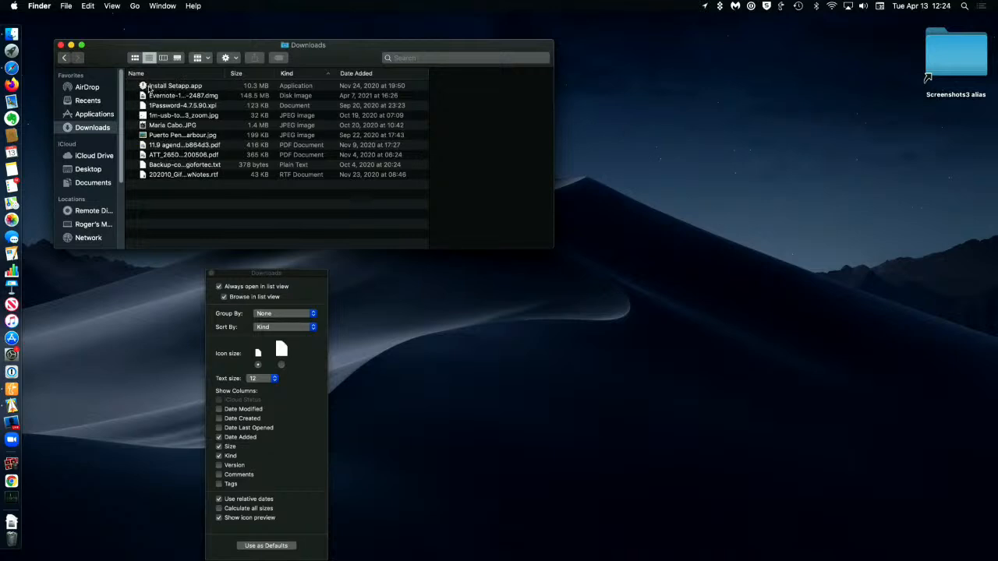
Step: Preview Install Setapp.app in list view and gallery view, and return the Downloads folder to list view
click(148, 89)
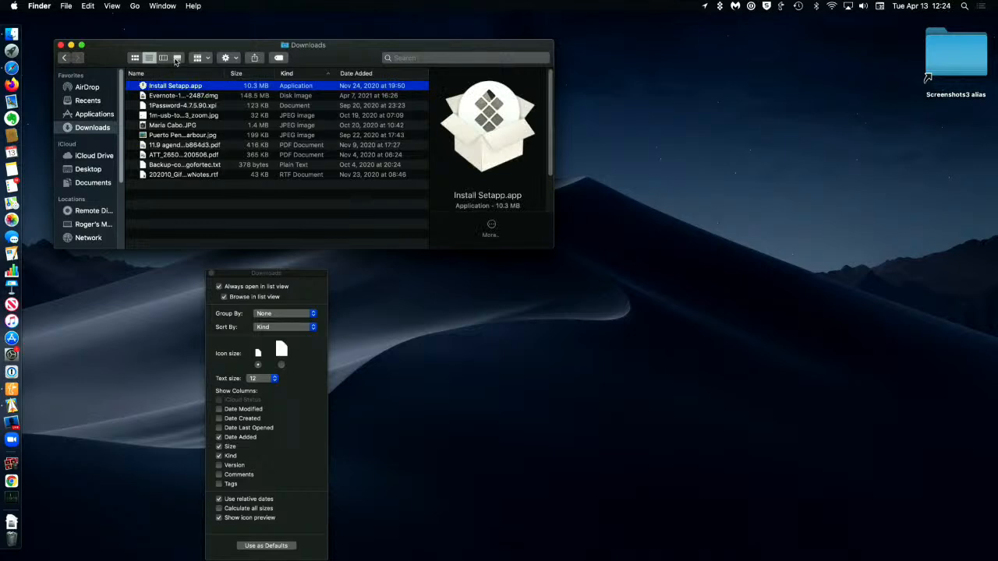
click(177, 59)
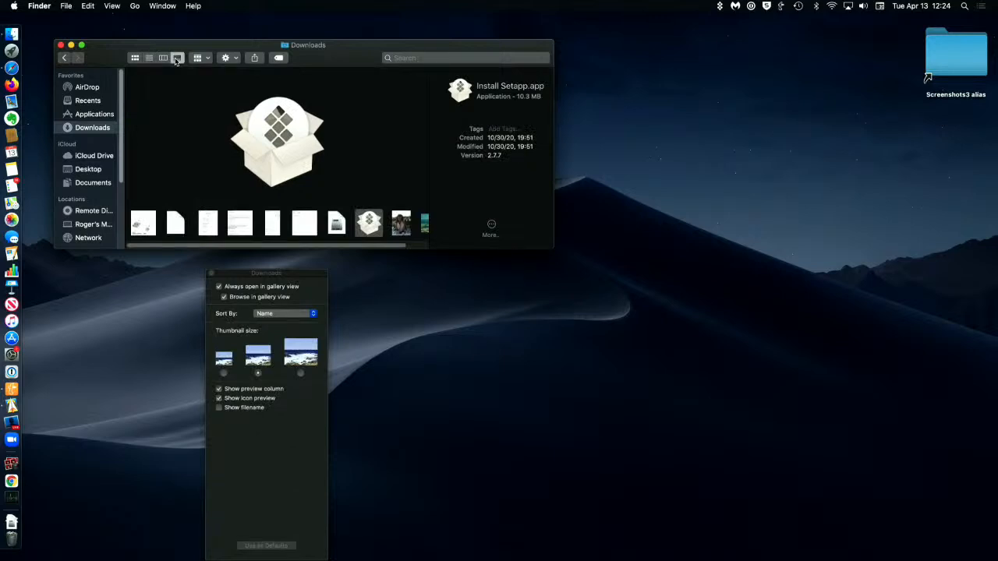
click(150, 60)
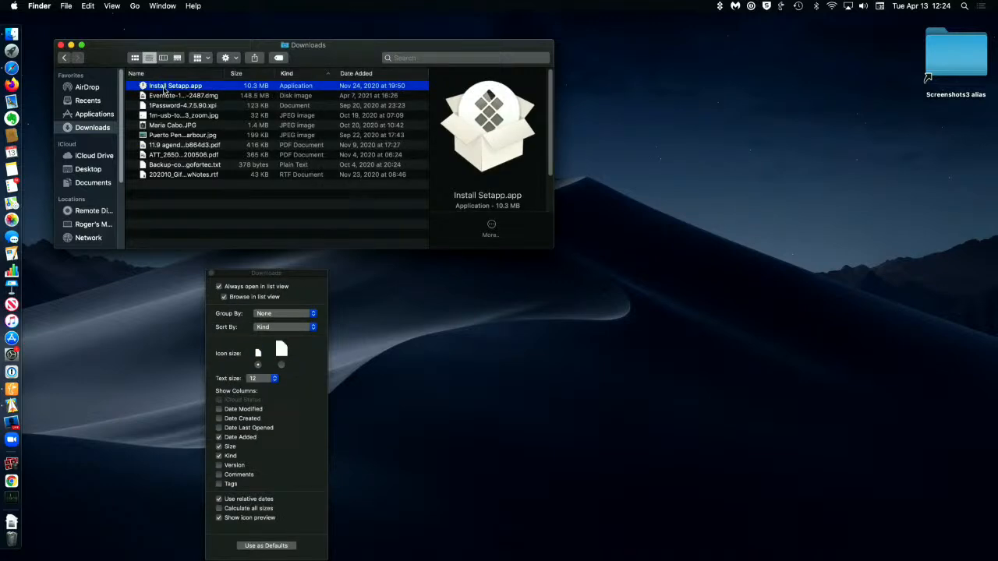
click(113, 8)
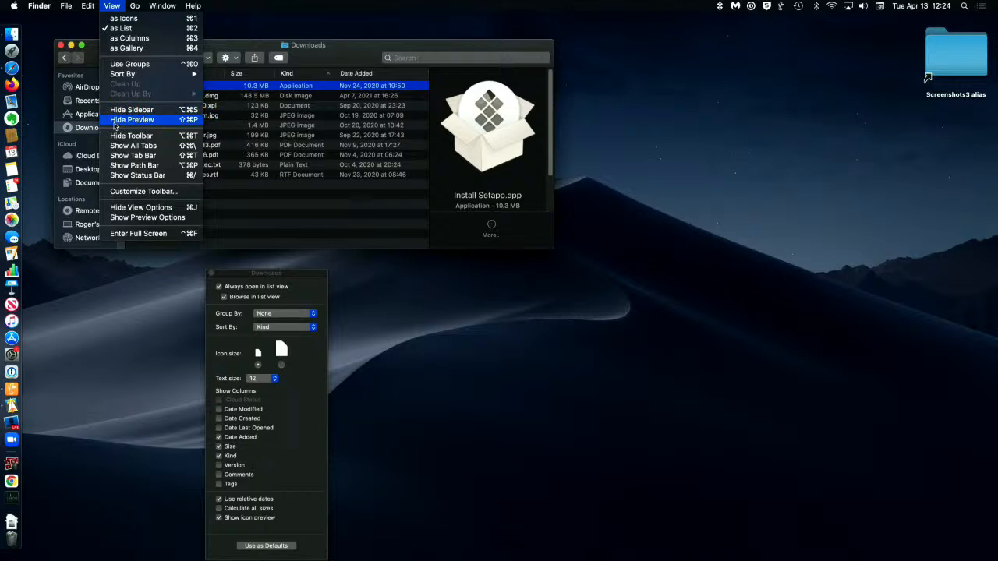
click(107, 9)
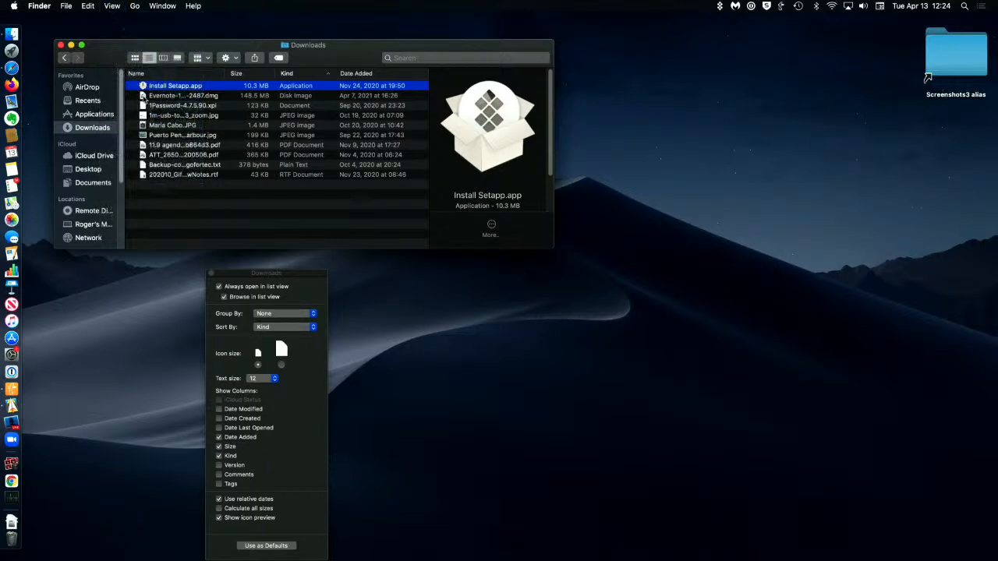
Step: Preview the Evernote disk image, 1Password-4.7.5.90.xpi and the USB-to-Lightning cable image one after another in the list
click(144, 98)
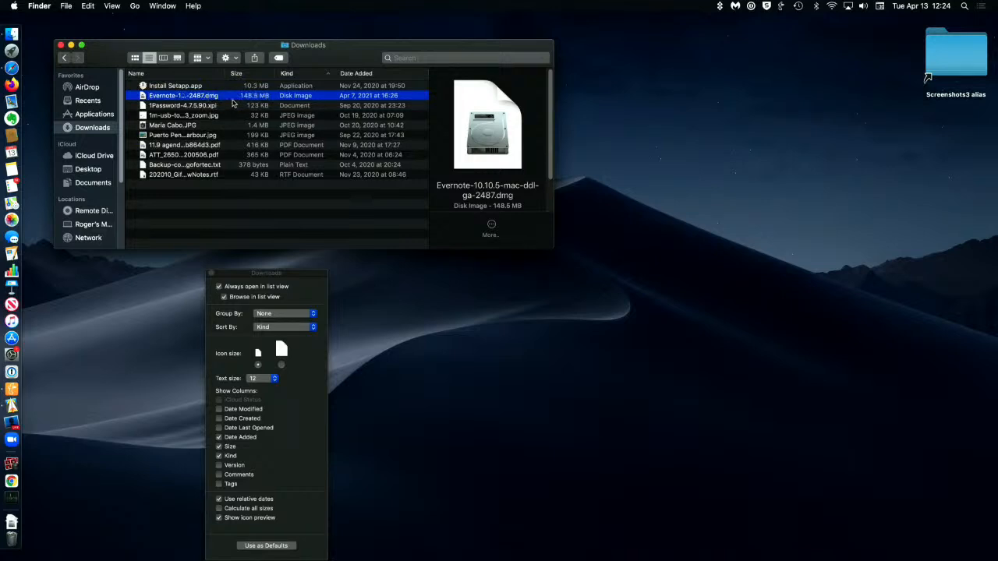
click(145, 106)
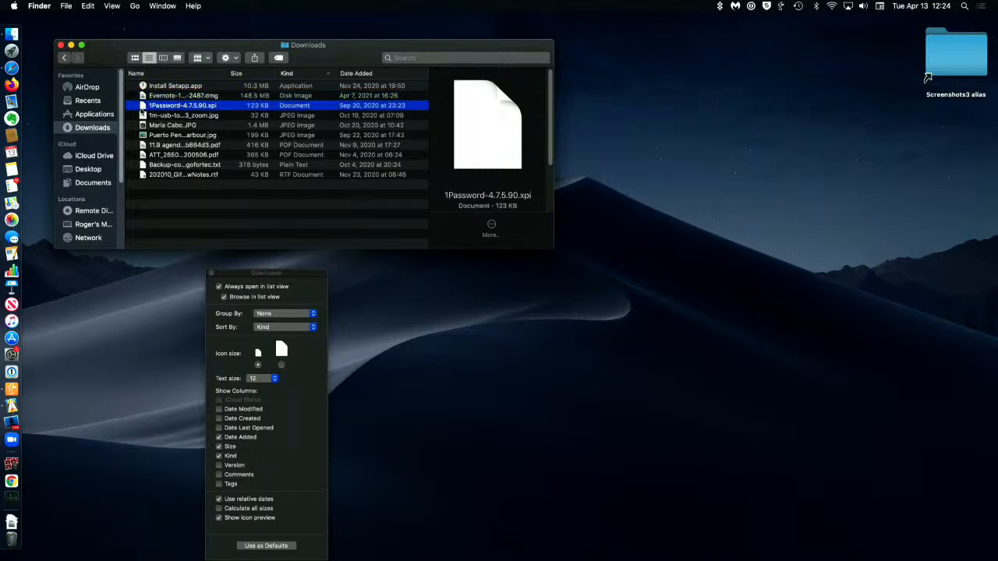
click(145, 117)
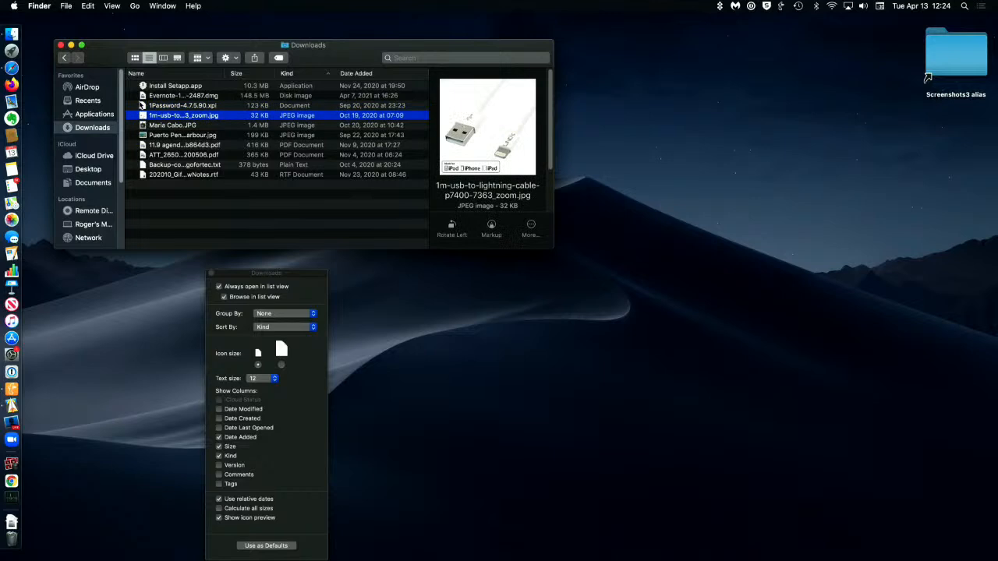
Step: Preview the portrait photo and Puerto Penasco Harbour.jpg in icon view, and return the Downloads folder to list view
click(135, 58)
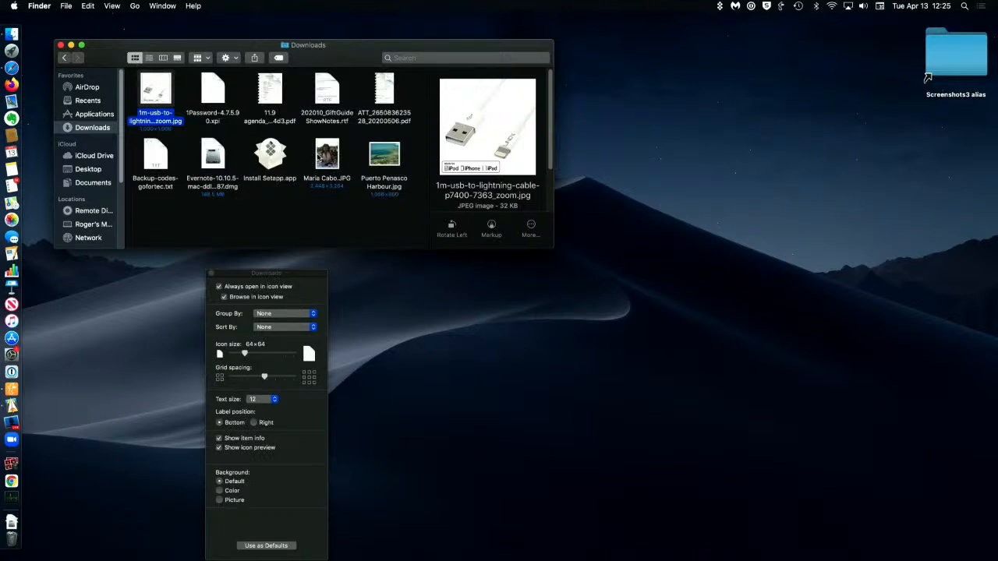
click(322, 155)
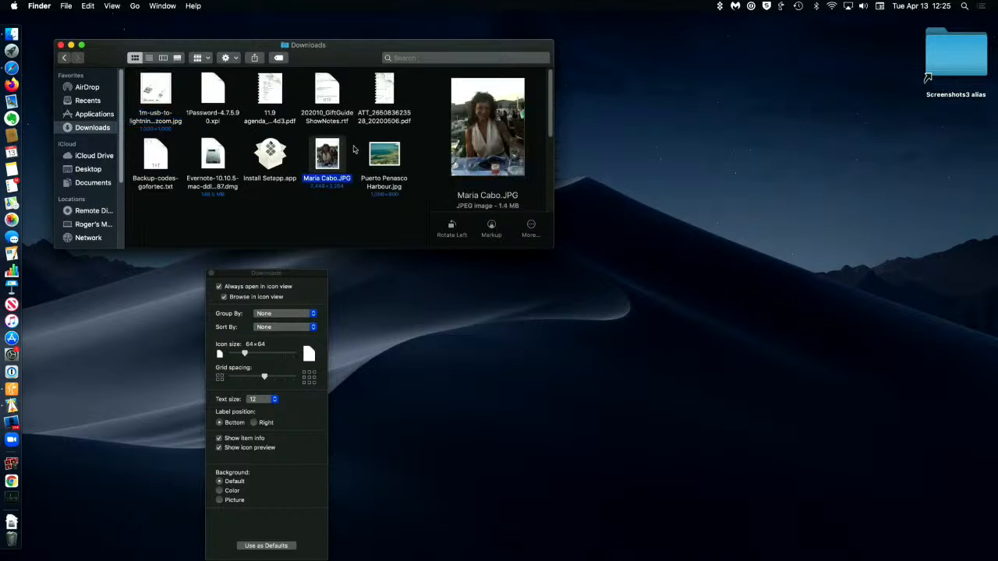
click(376, 156)
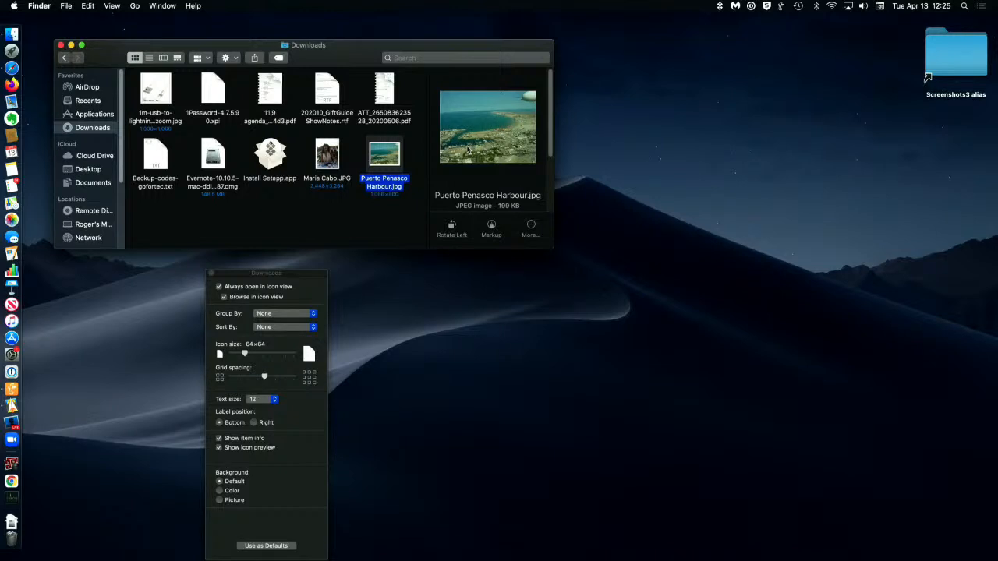
click(148, 58)
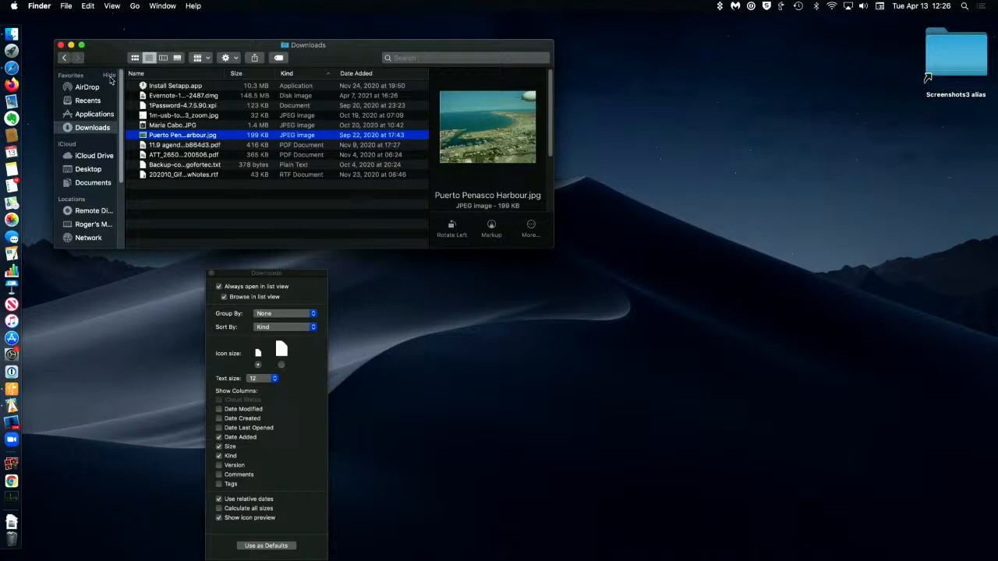
Step: Collapse and expand the Favorites section of the sidebar, and widen the sidebar until the full location names fit
click(110, 76)
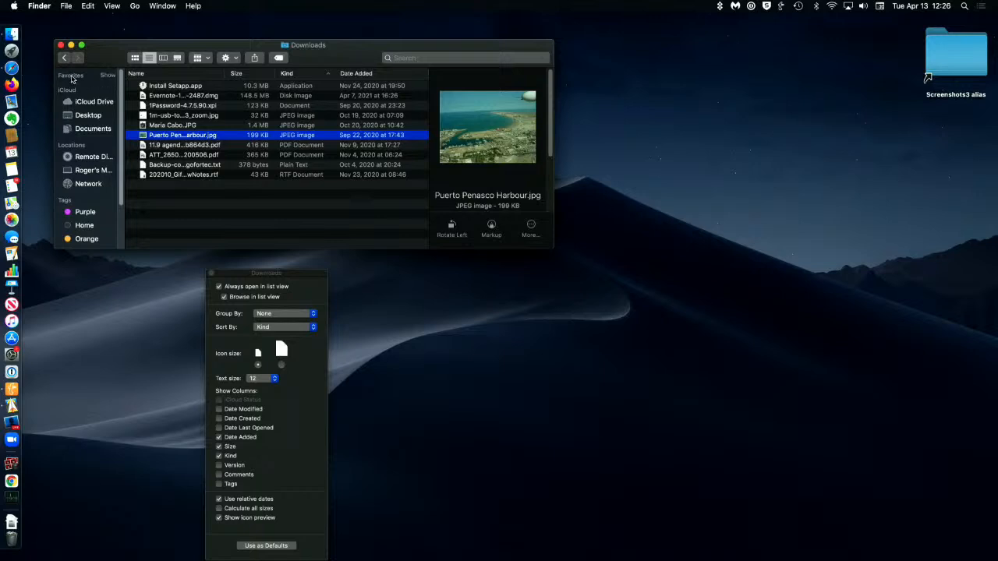
click(108, 76)
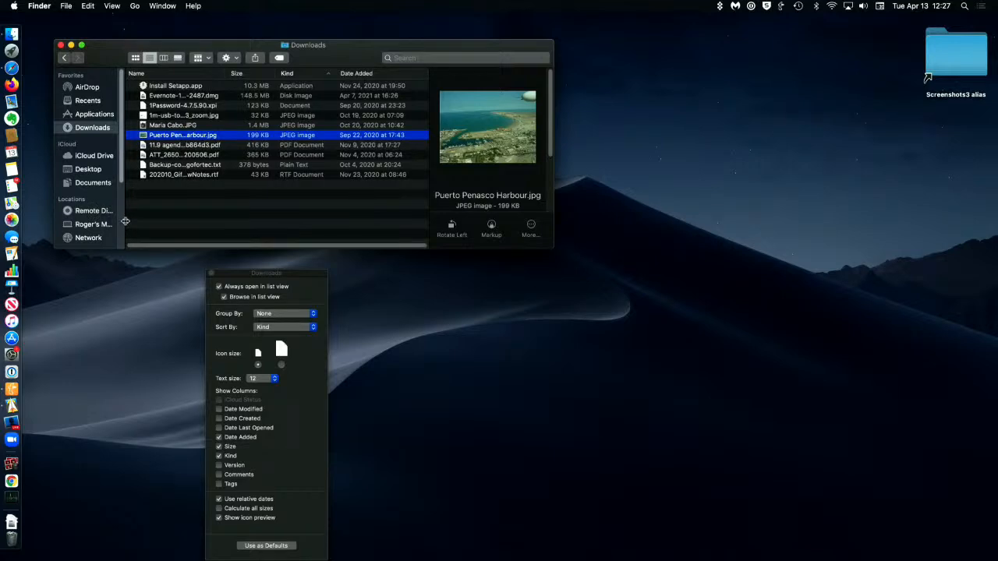
drag(125, 221, 126, 221)
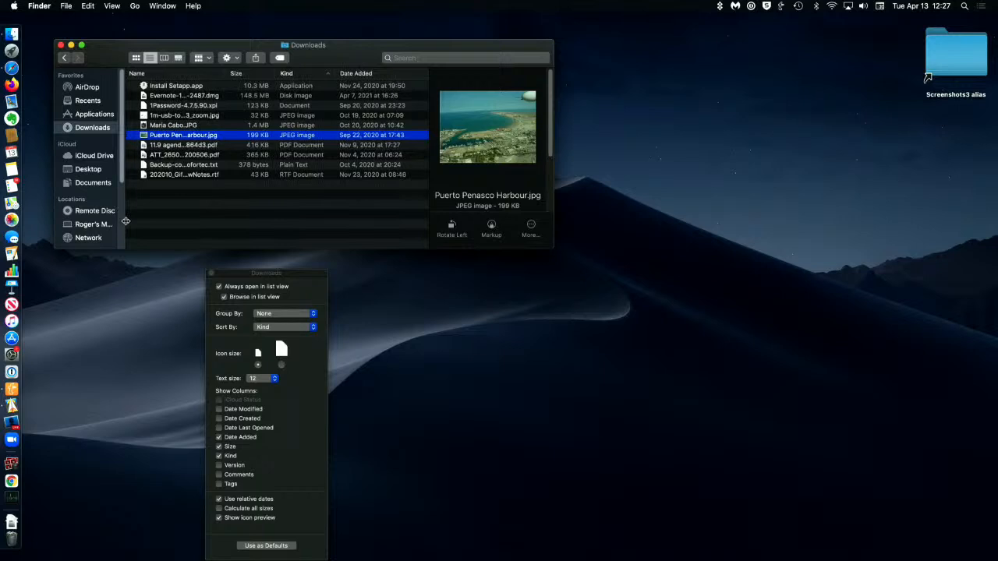
drag(125, 222, 178, 220)
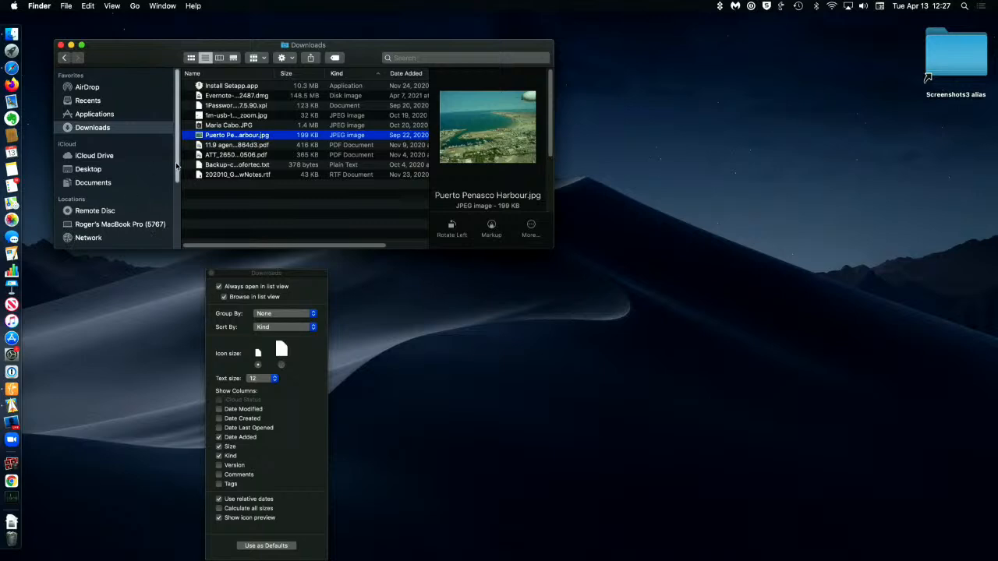
Step: Look through the sidebar sections down to the end of Tags and return to Favorites
scroll(117, 171, down, 2)
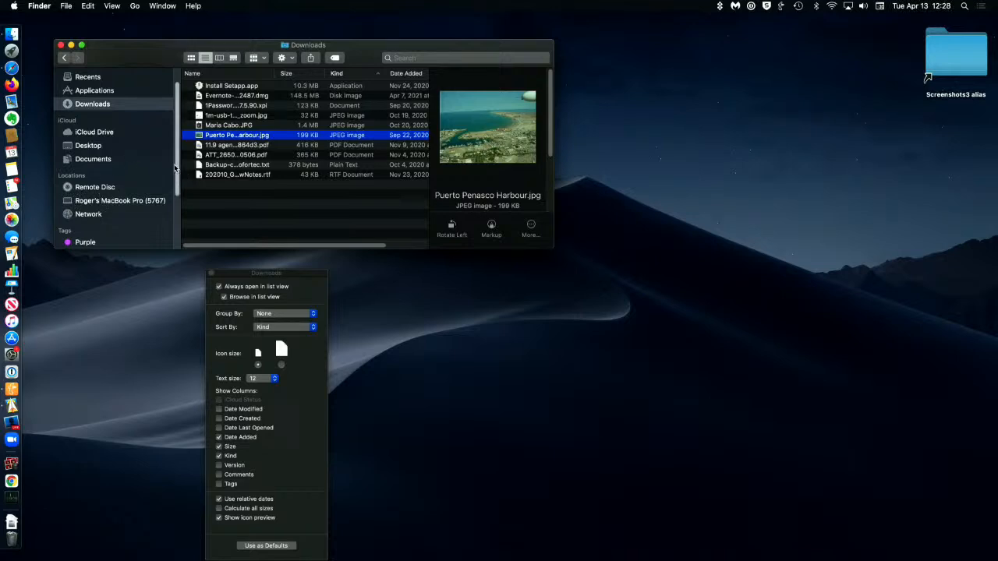
drag(176, 167, 181, 243)
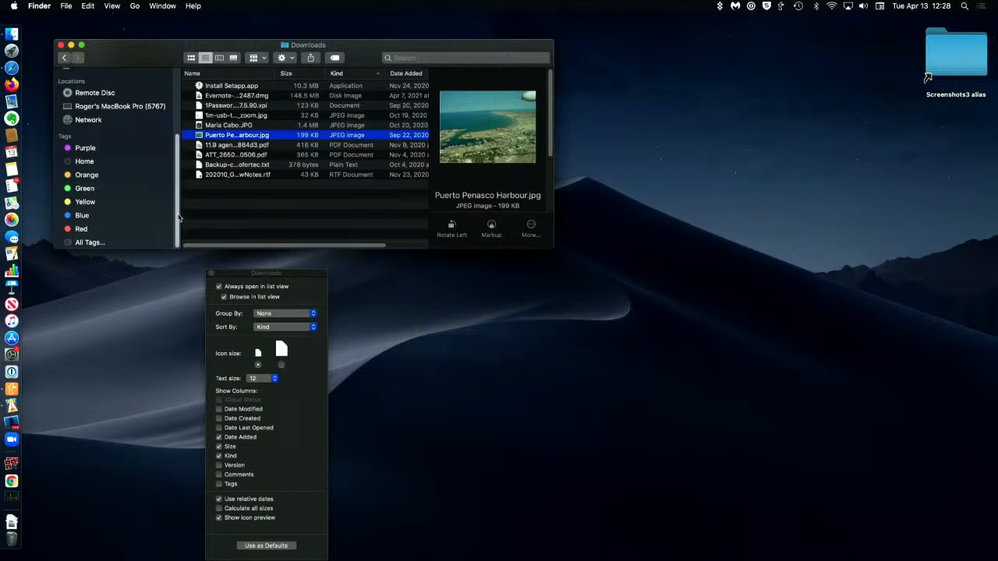
drag(178, 218, 183, 152)
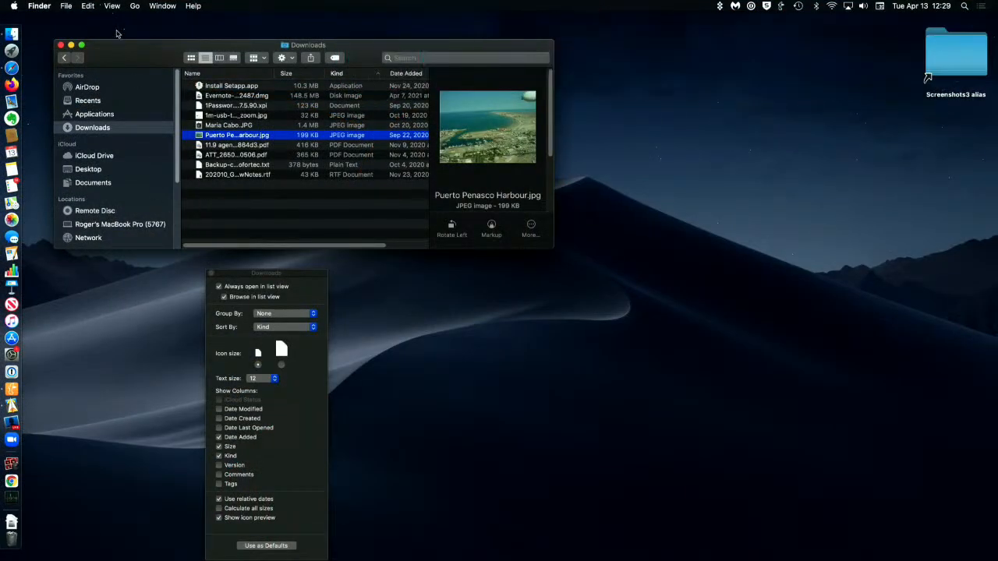
Step: Move the Downloads window slightly, hide and show its view options, and close the view options window
drag(129, 50, 115, 44)
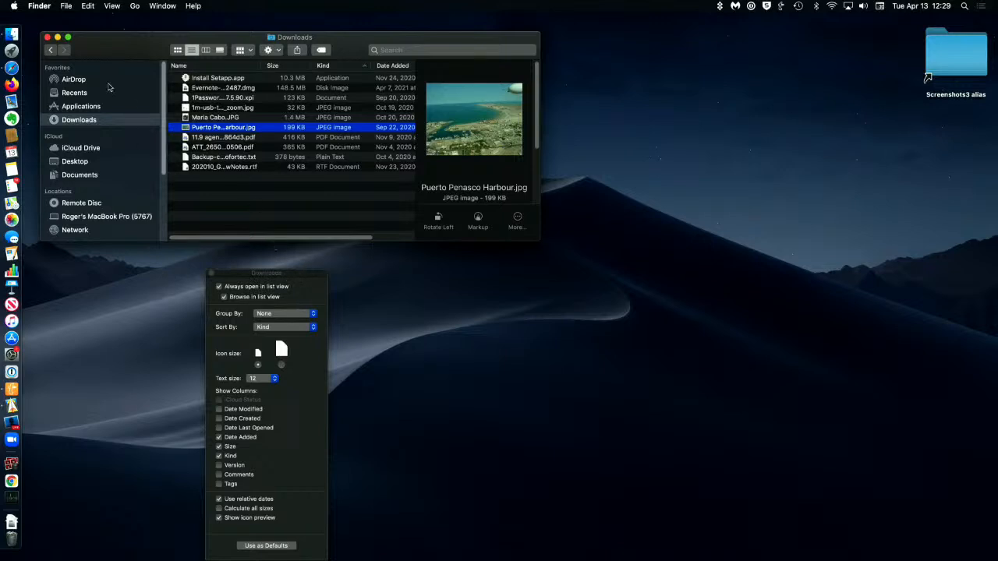
click(112, 6)
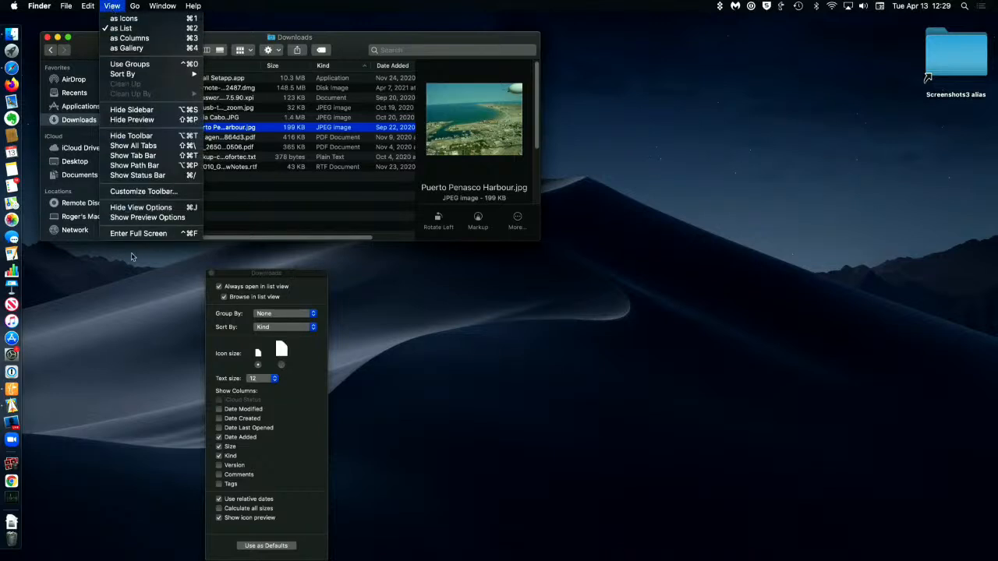
click(174, 209)
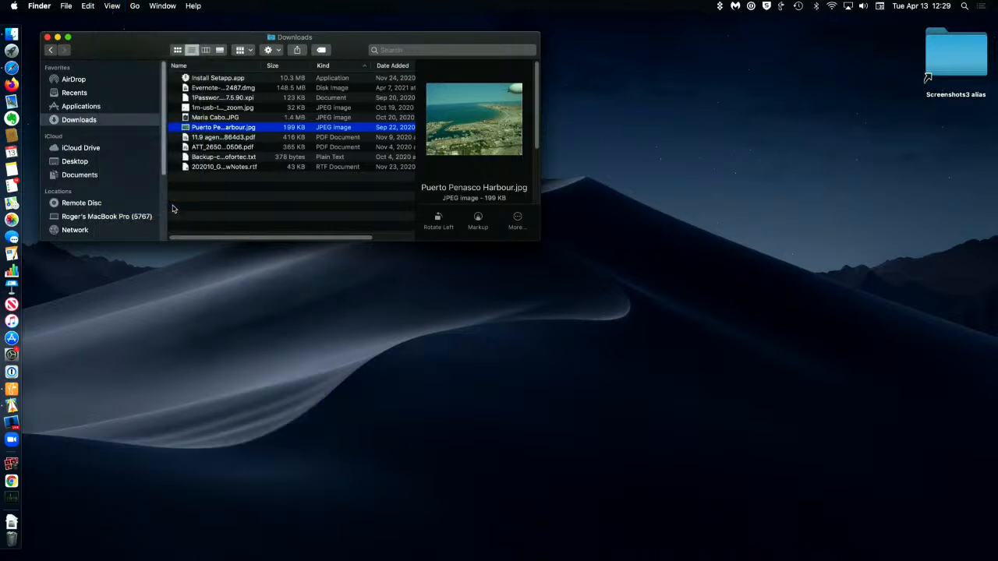
click(112, 7)
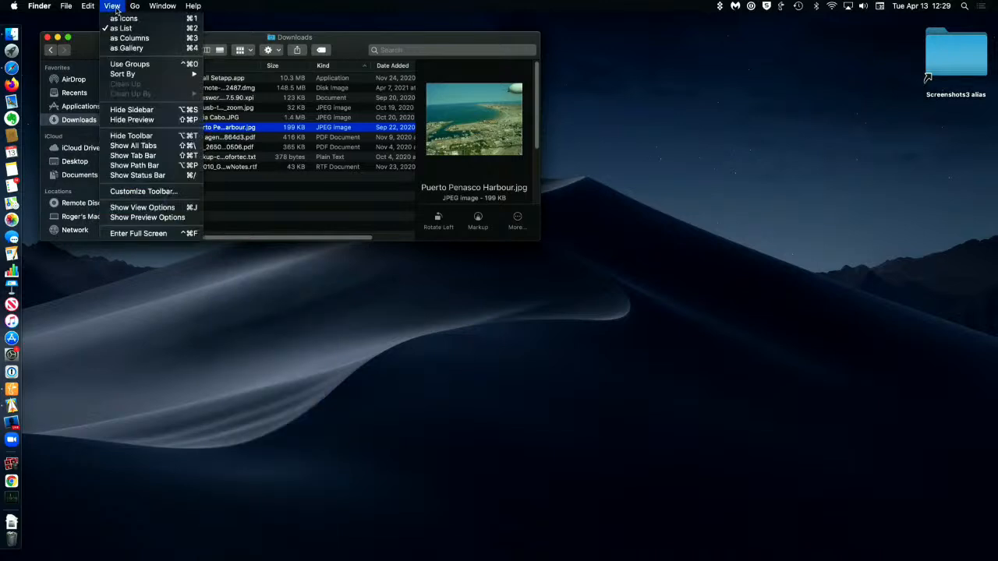
click(177, 208)
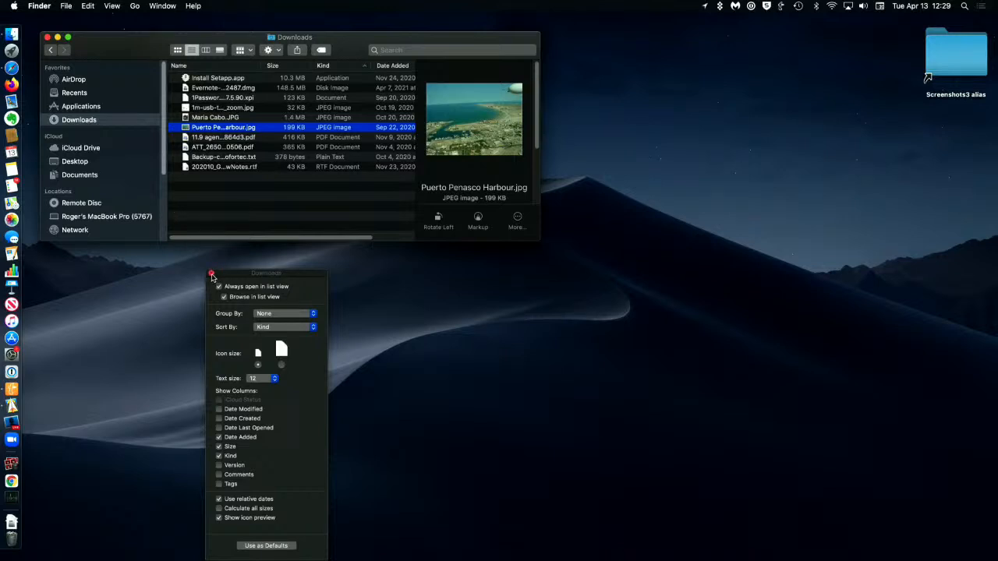
click(211, 275)
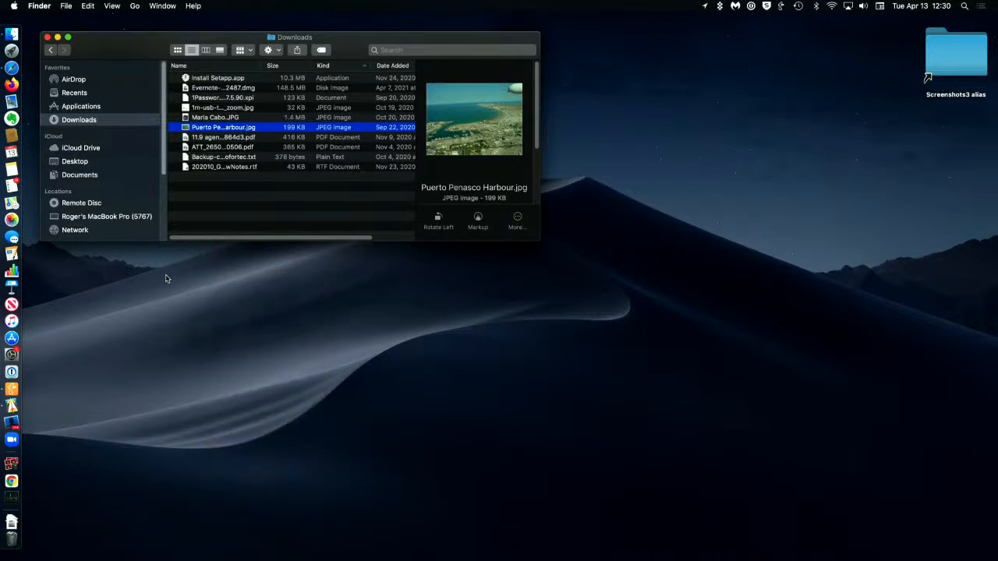
Step: Display the Downloads folder in icon, list, column and gallery view in turn
click(177, 50)
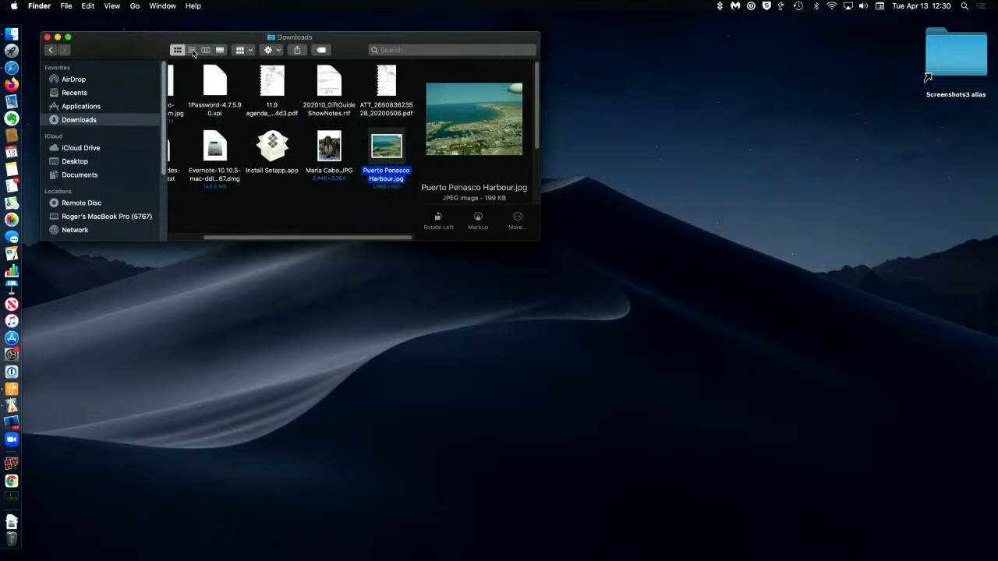
click(192, 51)
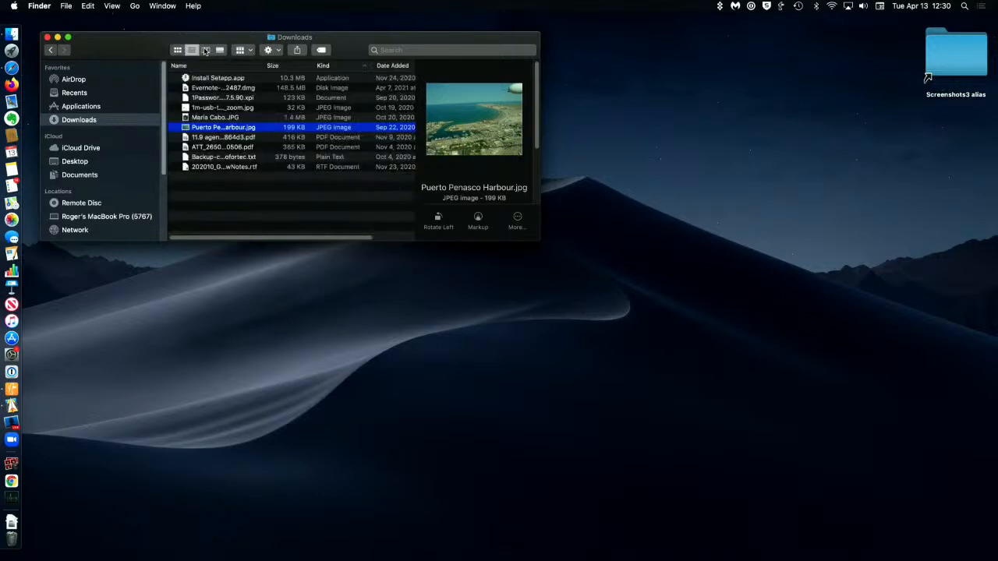
click(205, 51)
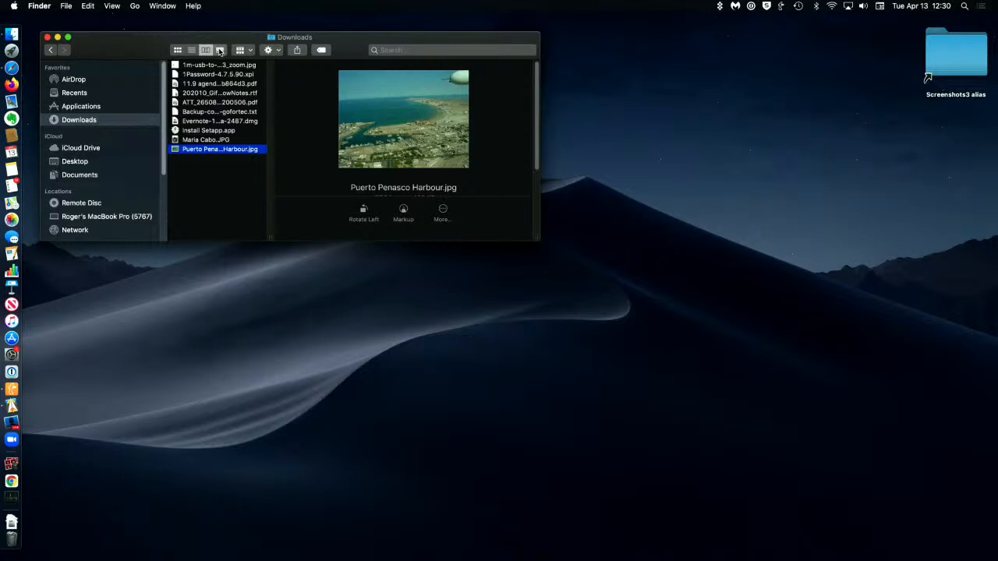
click(220, 50)
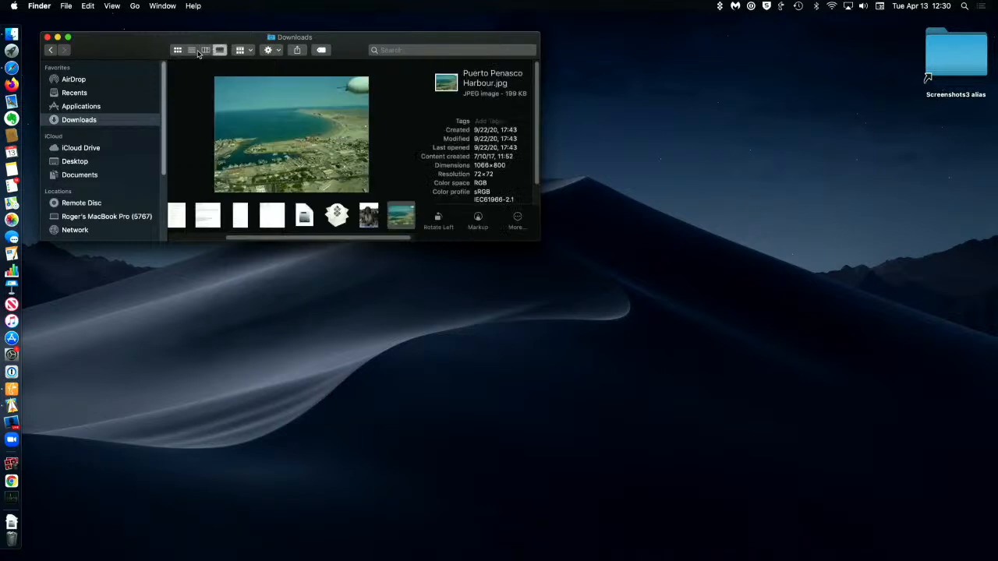
Step: Check the view commands' shortcuts, cycle the Downloads folder through all four views with them, and finish in list view
click(112, 7)
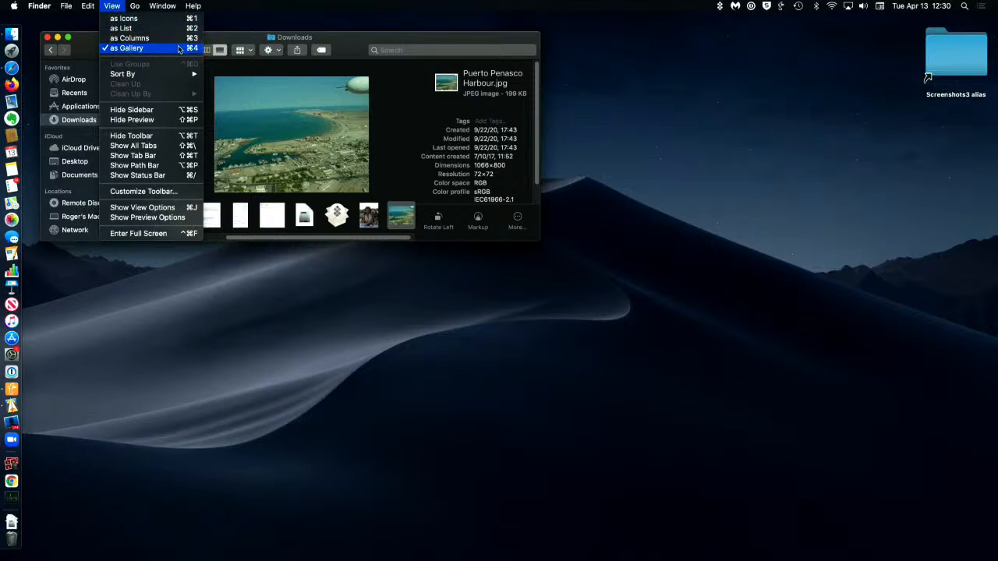
click(226, 37)
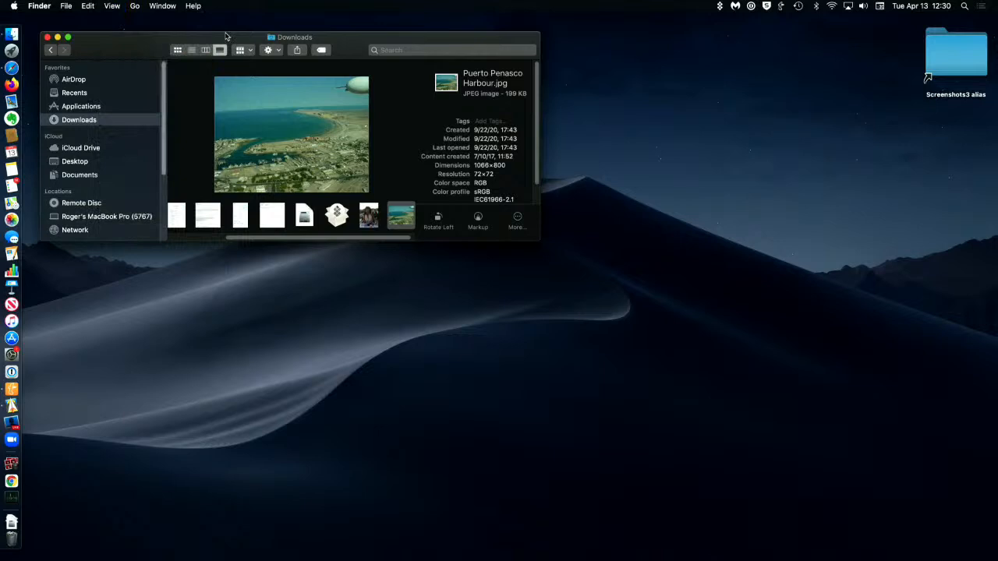
key(super+2)
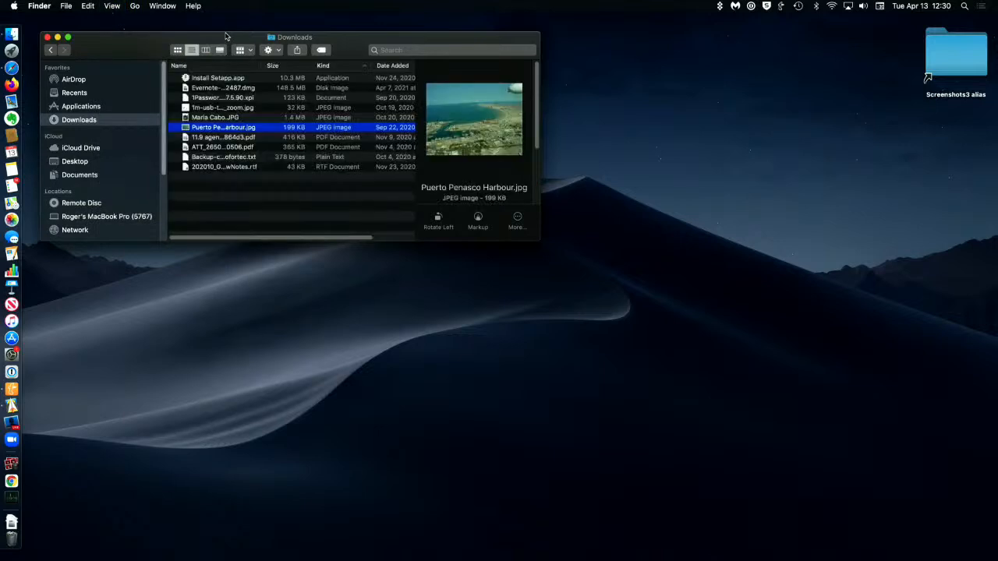
key(super+1)
key(super+3)
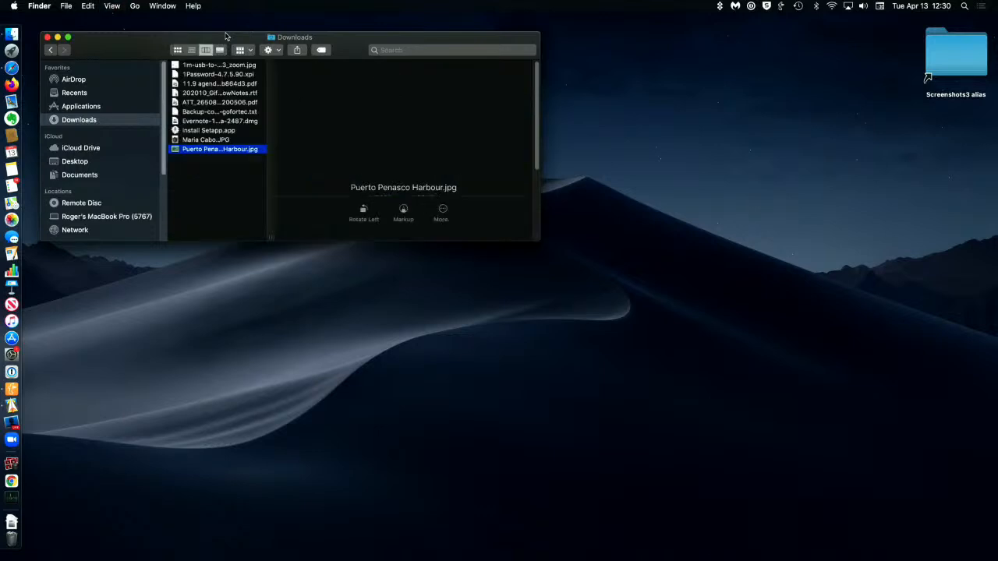
key(super+4)
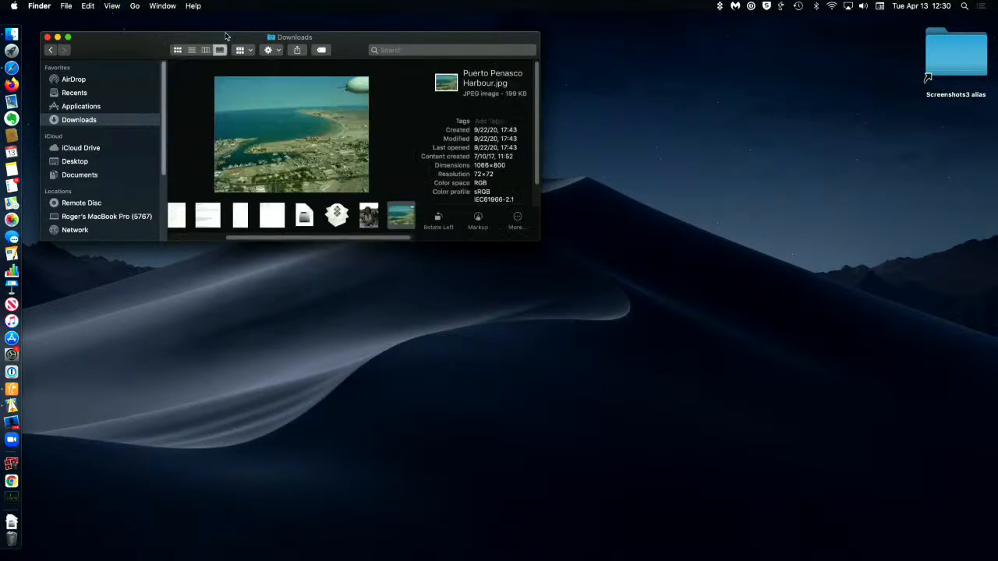
key(super+2)
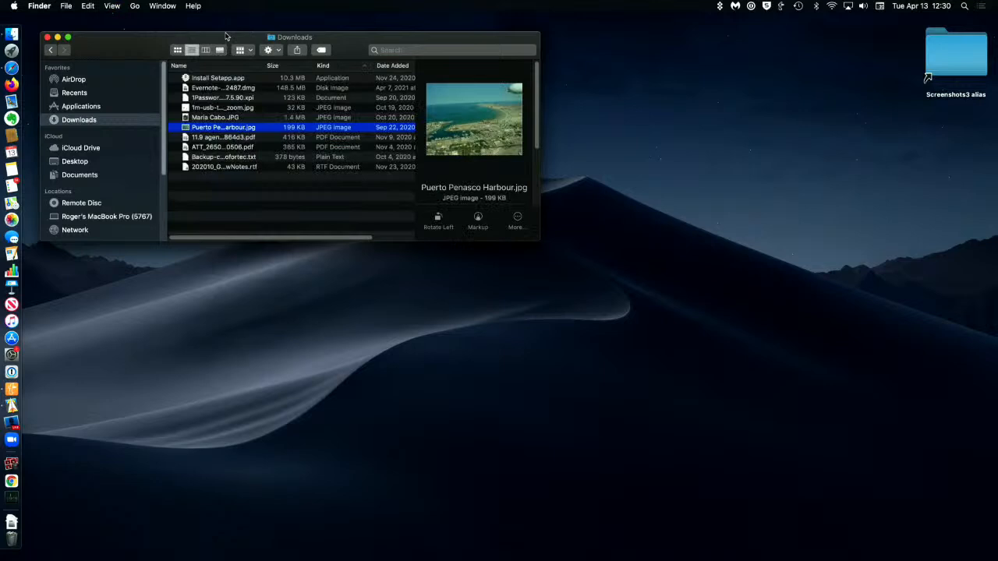